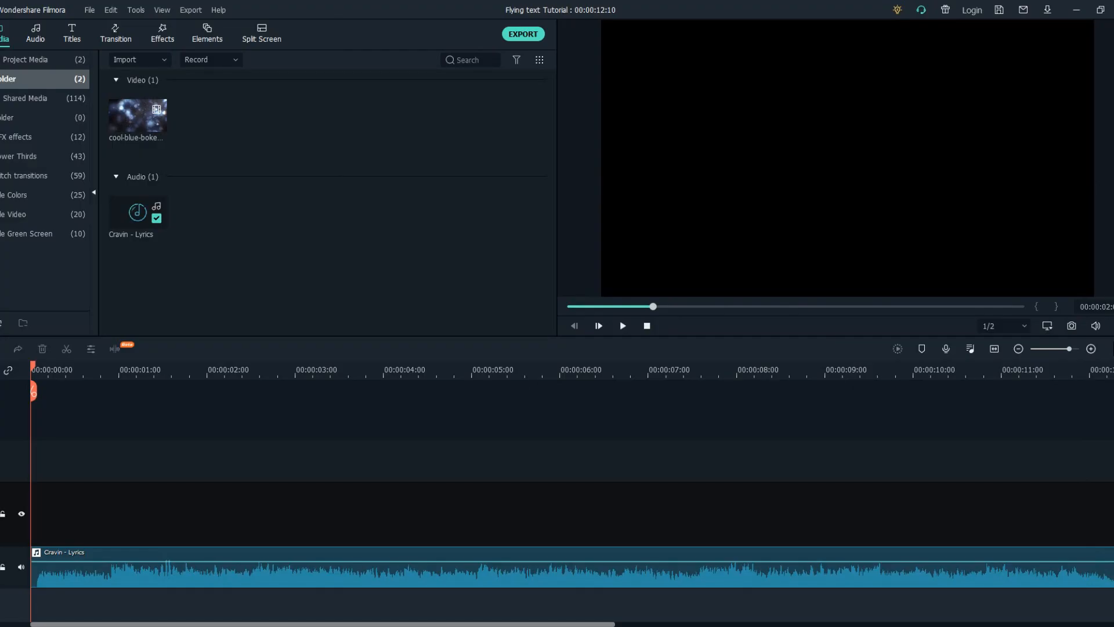
Place the blue bokeh video clip at the start of the timeline, matching the project settings to 1920 x 1080 30fps
{"action": "left_click_drag", "start_coordinate": [138, 116], "coordinate": [32, 459]}
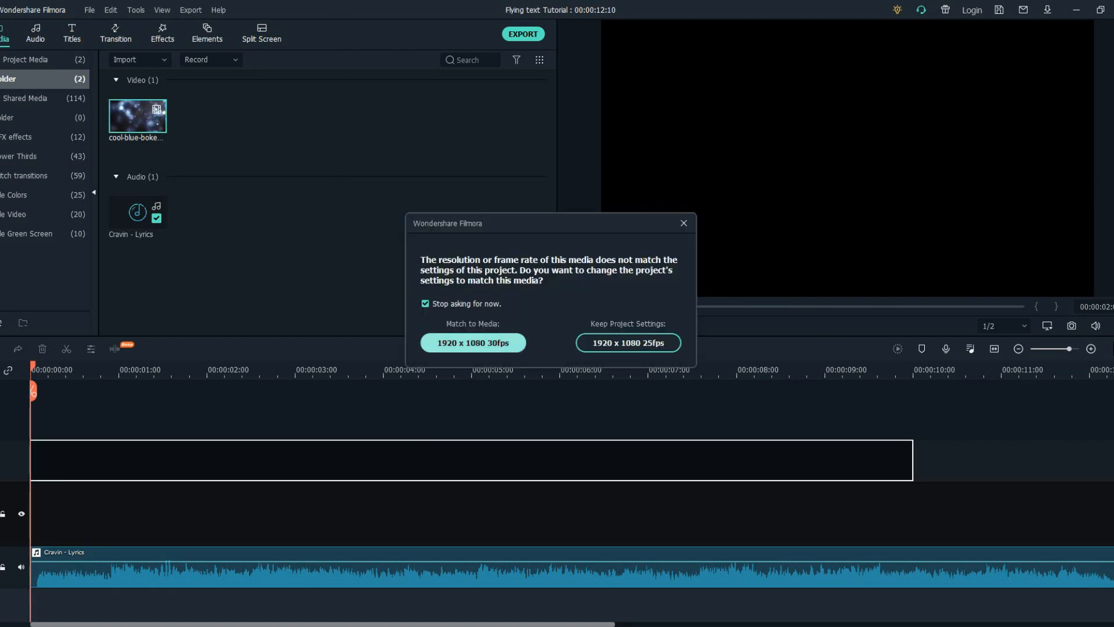
{"action": "left_click", "coordinate": [472, 342]}
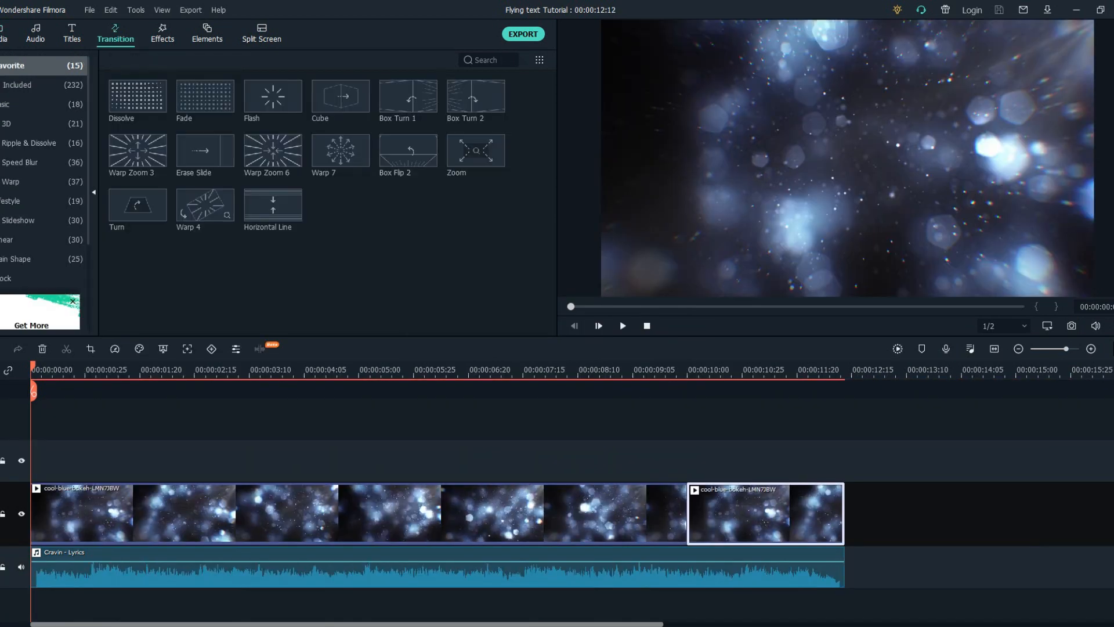
Add a title on the track above the bokeh clip at the start of the timeline and open it for editing
{"action": "left_click", "coordinate": [72, 33]}
{"action": "left_click_drag", "start_coordinate": [138, 97], "coordinate": [34, 460]}
{"action": "double_click", "coordinate": [174, 462]}
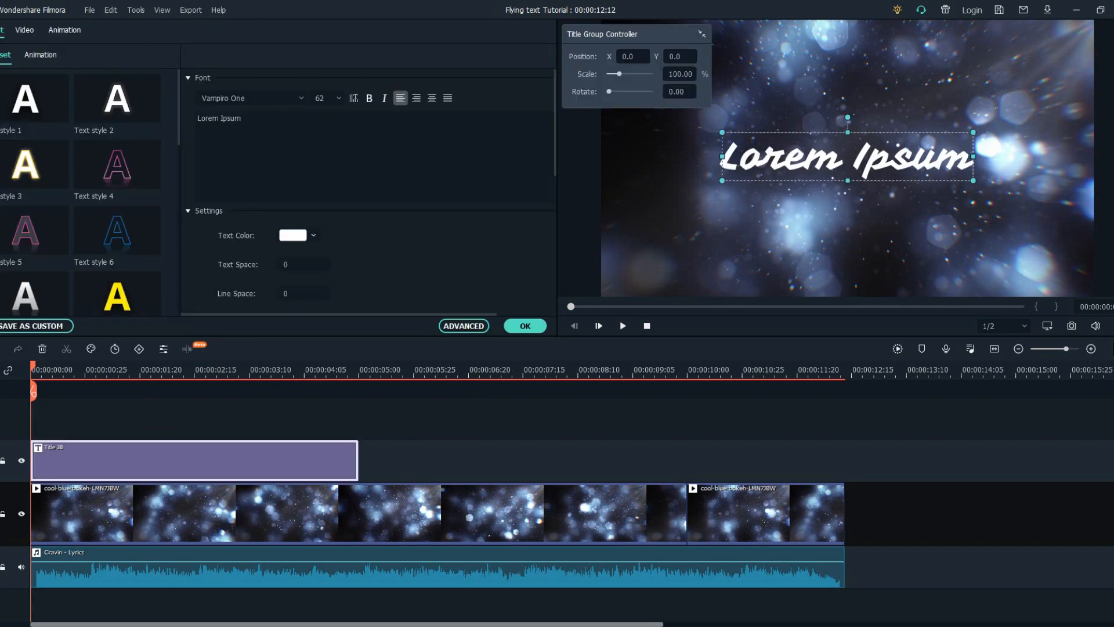
In the advanced text editor, extend the Lorem Ipsum text bar back to the title's start, apply No Animation, and save the project
{"action": "left_click", "coordinate": [463, 326]}
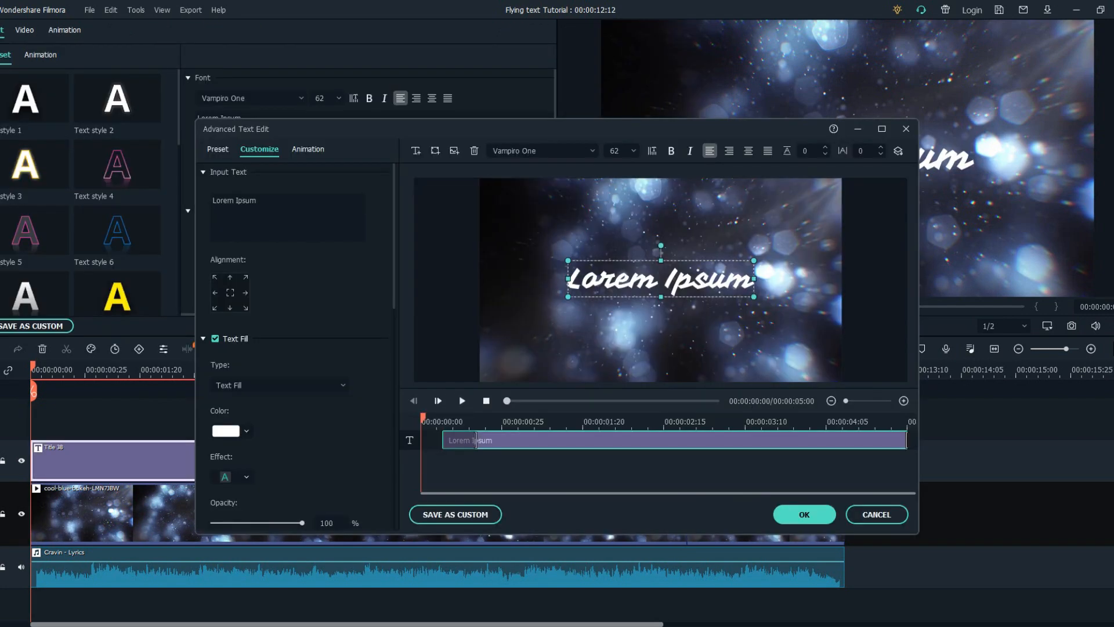
{"action": "left_click_drag", "start_coordinate": [475, 440], "coordinate": [457, 440]}
{"action": "left_click", "coordinate": [308, 149]}
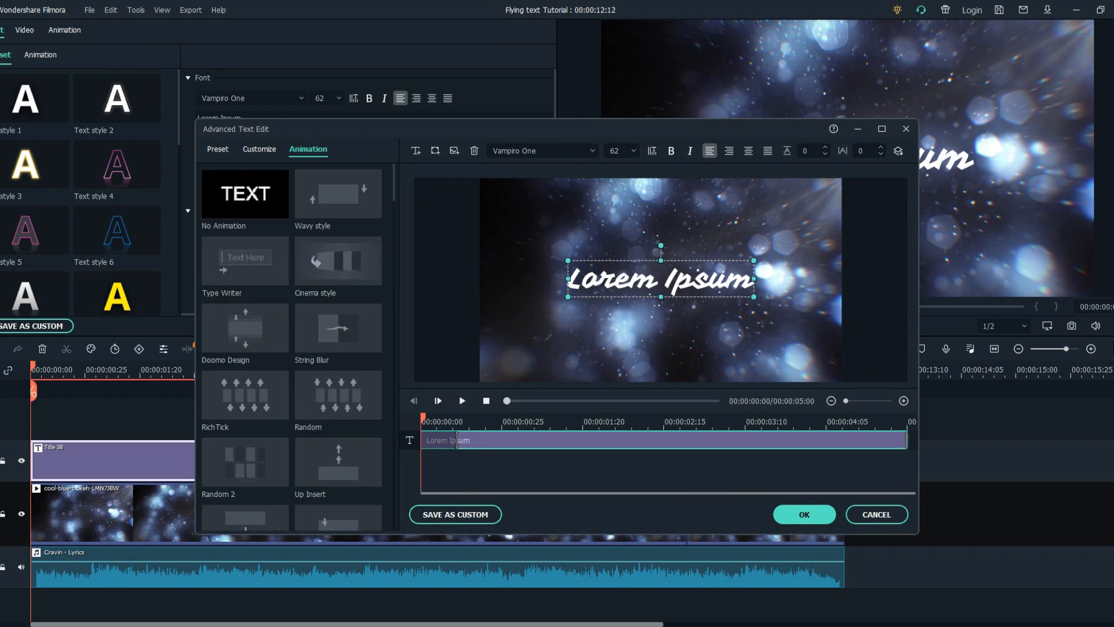
{"action": "double_click", "coordinate": [245, 194]}
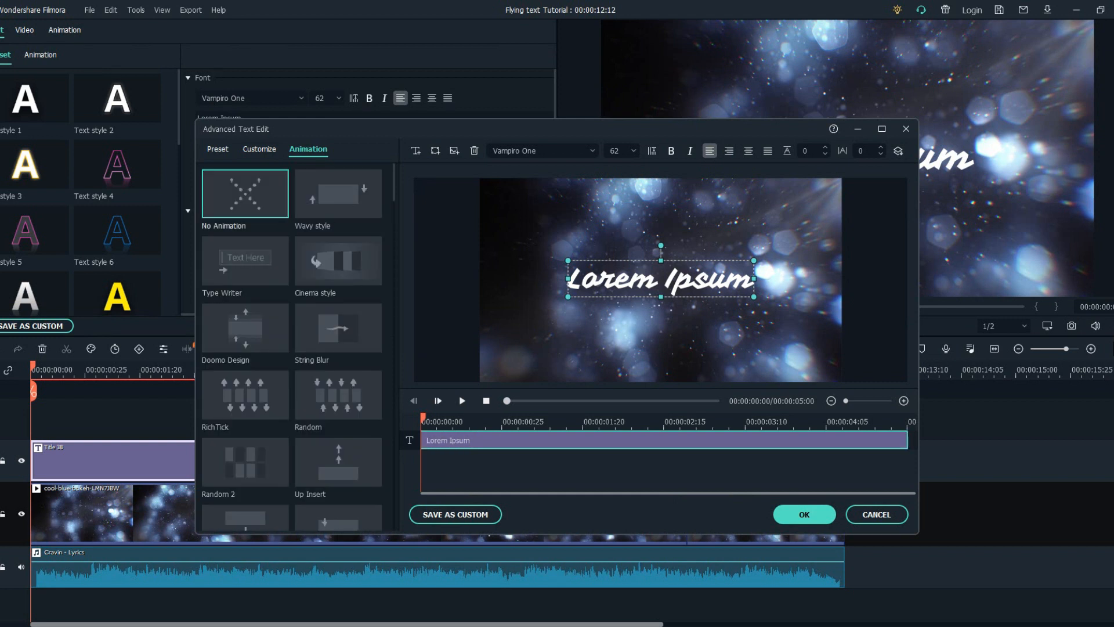
{"action": "left_click", "coordinate": [804, 514]}
{"action": "key", "text": "ctrl+s"}
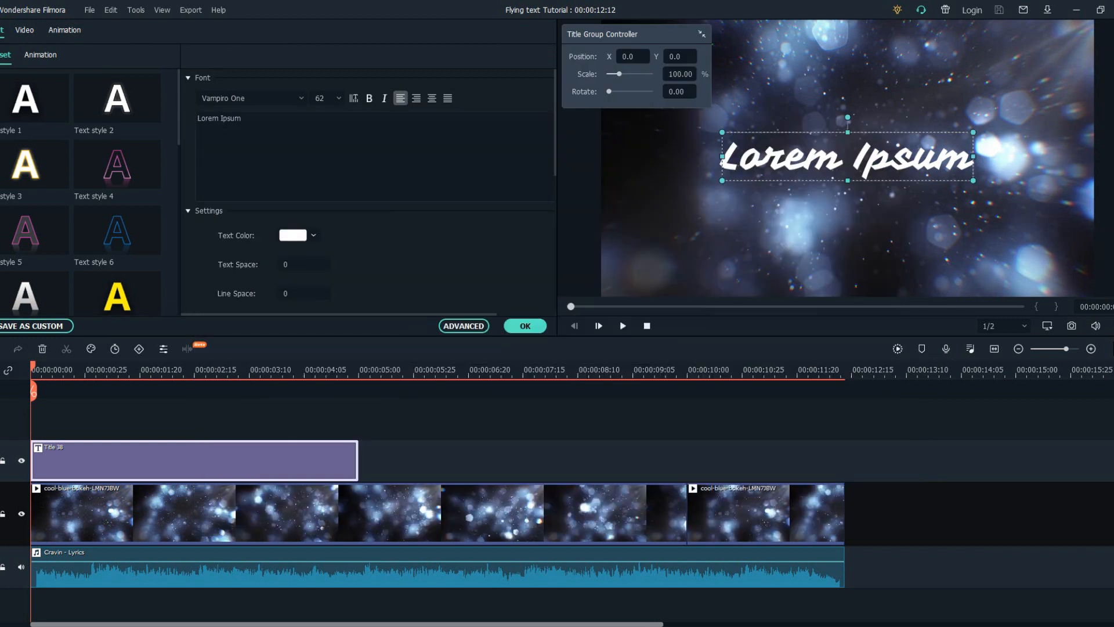
Set the title's font to Hanover Bold at size 28 with centered alignment
{"action": "left_click", "coordinate": [250, 98]}
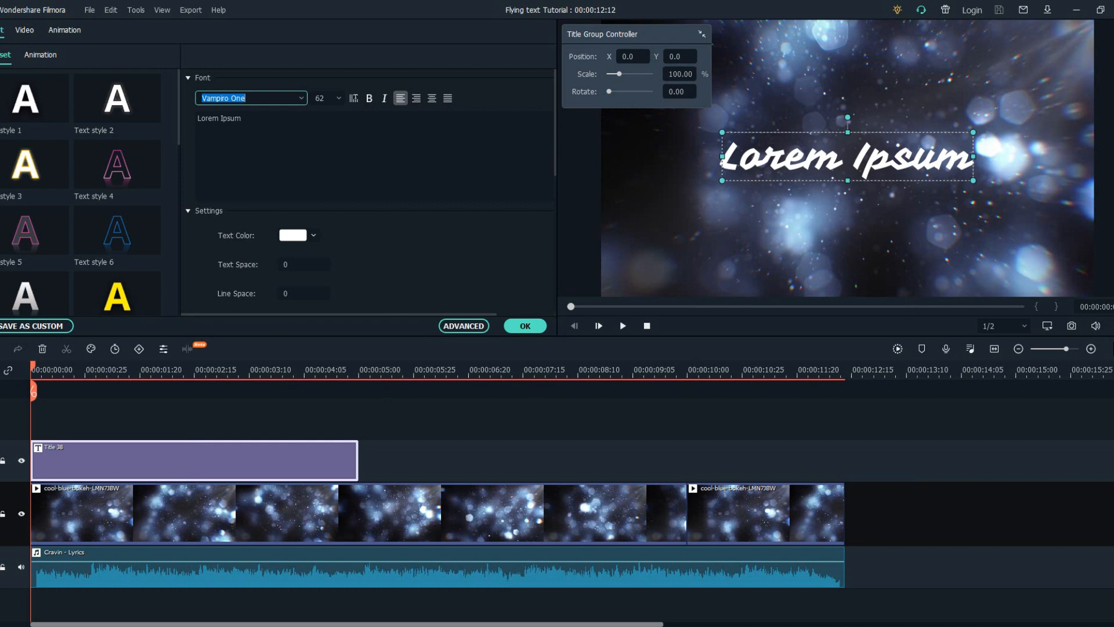
{"action": "type", "text": "Hanover Bold"}
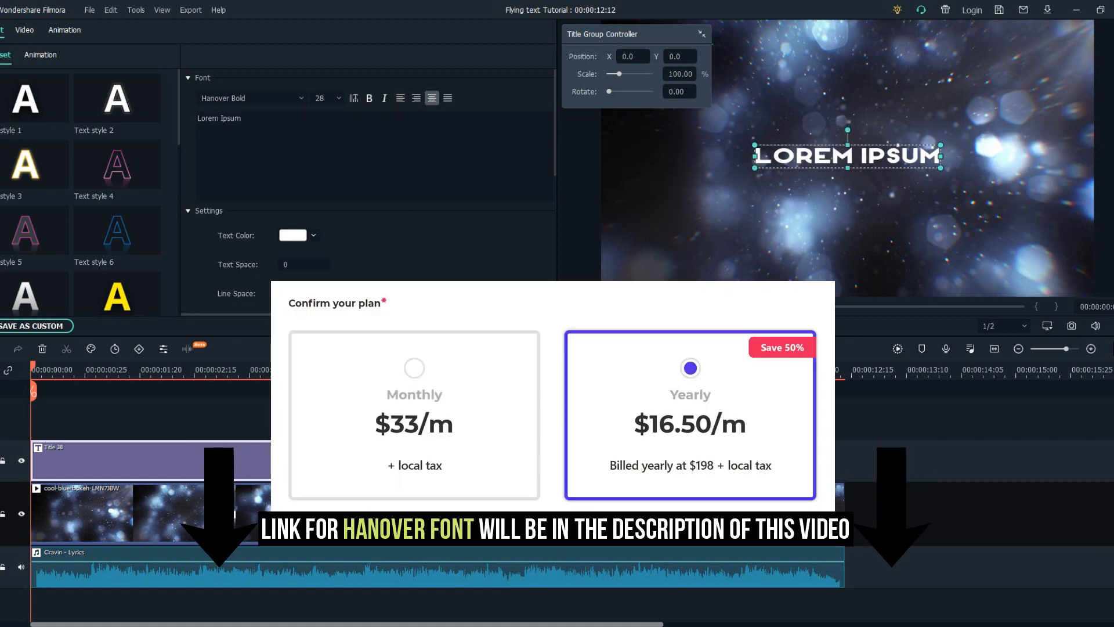
{"action": "scroll", "coordinate": [326, 98], "scroll_direction": "up", "scroll_amount": 3}
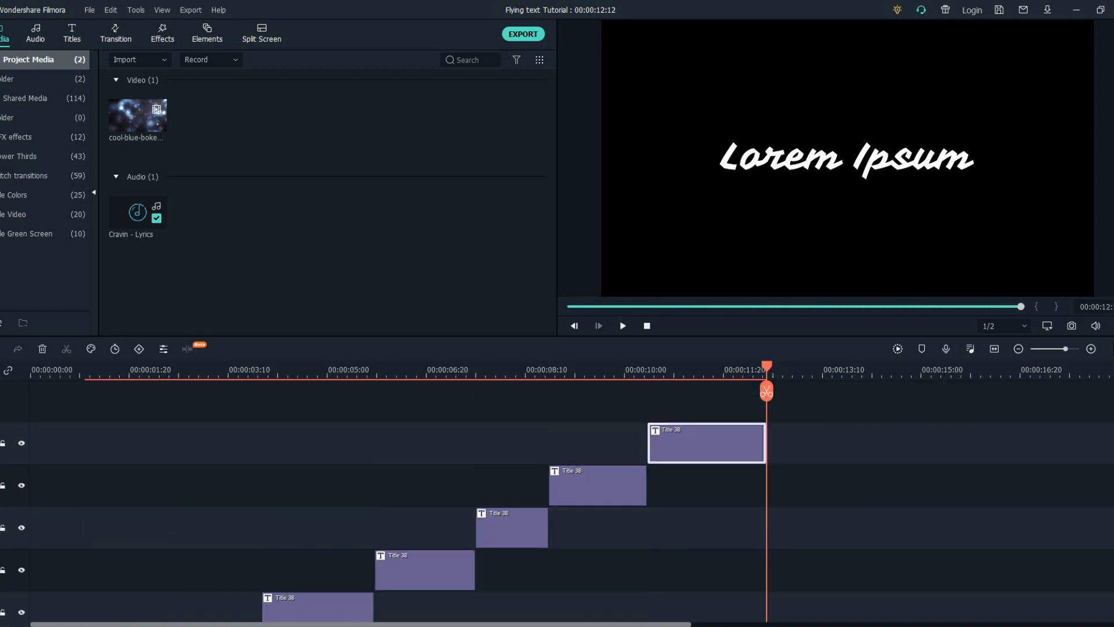
Extend the lower staggered title clips so that they all end together with the topmost title clip
{"action": "left_click_drag", "start_coordinate": [647, 487], "coordinate": [766, 486]}
{"action": "left_click_drag", "start_coordinate": [549, 528], "coordinate": [766, 528]}
{"action": "left_click_drag", "start_coordinate": [476, 570], "coordinate": [766, 570]}
{"action": "scroll", "coordinate": [581, 494], "scroll_direction": "down", "scroll_amount": 3}
{"action": "left_click_drag", "start_coordinate": [374, 476], "coordinate": [766, 476]}
{"action": "left_click_drag", "start_coordinate": [262, 518], "coordinate": [472, 518]}
{"action": "left_click_drag", "start_coordinate": [471, 518], "coordinate": [766, 518]}
{"action": "left_click_drag", "start_coordinate": [170, 561], "coordinate": [766, 561]}
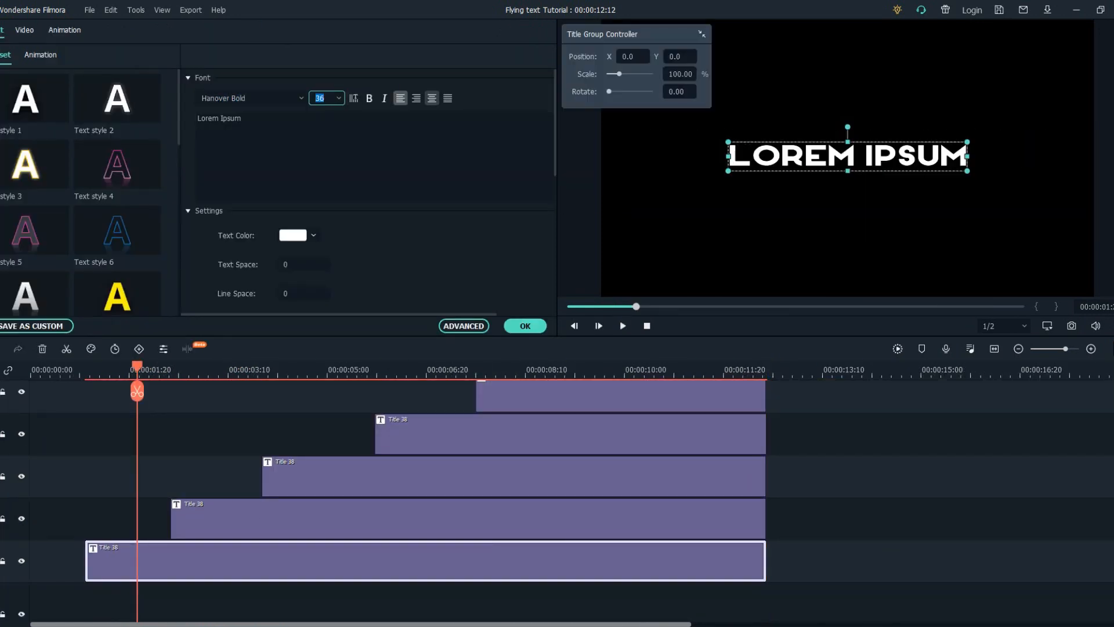
Set the second title's text to "rare" and the third title's to "Like these diamonds" in the Hanover Bold font
{"action": "double_click", "coordinate": [348, 519]}
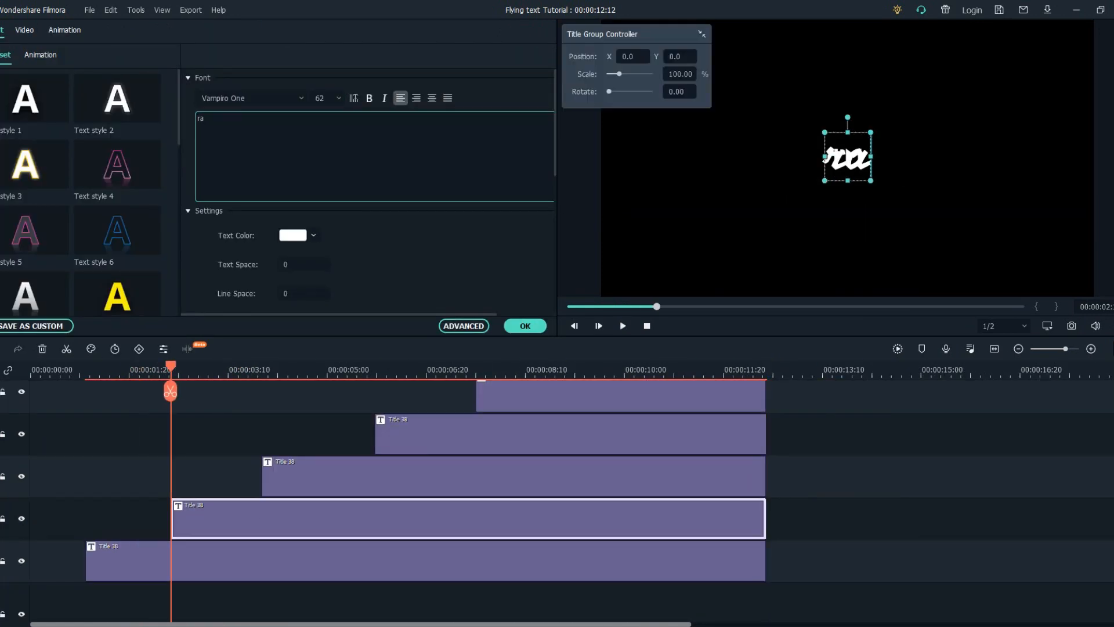
{"action": "double_click", "coordinate": [406, 476]}
{"action": "left_click", "coordinate": [267, 119]}
{"action": "type", "text": "Like these diamonds"}
{"action": "left_click", "coordinate": [250, 98]}
Set the fourth title's text to "that I wear" in Hanover Bold at size 20
{"action": "double_click", "coordinate": [493, 434]}
{"action": "left_click", "coordinate": [267, 118]}
{"action": "type", "text": "that I need"}
{"action": "scroll", "coordinate": [580, 493], "scroll_direction": "up", "scroll_amount": 2}
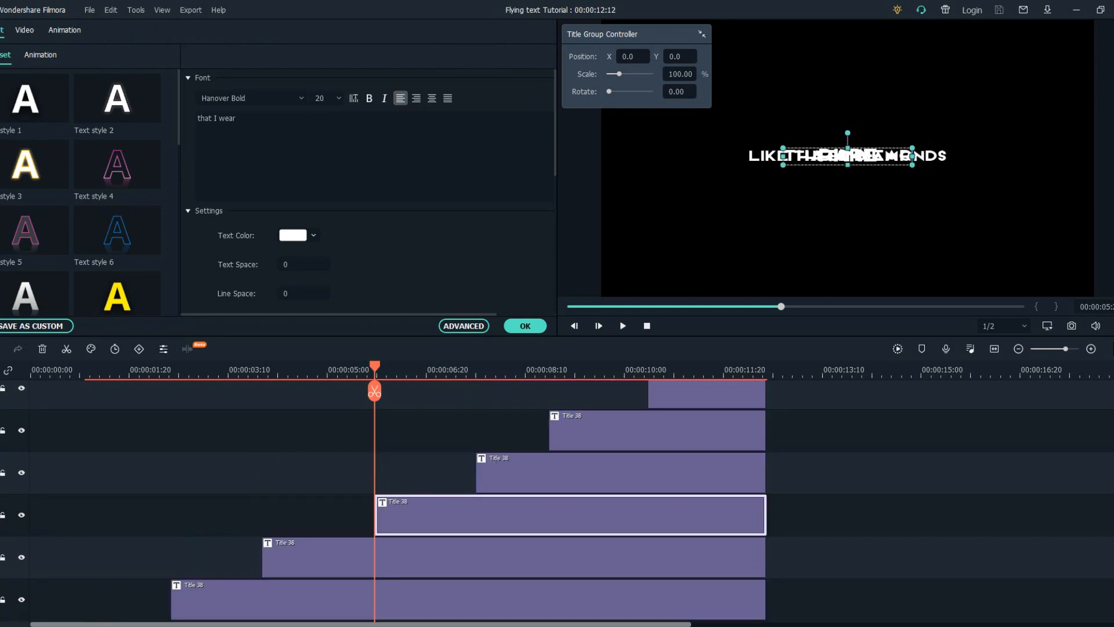
Set the fifth title's text to "gold" and edit the text and font of the remaining upper titles
{"action": "double_click", "coordinate": [551, 472]}
{"action": "type", "text": "gold"}
{"action": "double_click", "coordinate": [626, 430]}
{"action": "double_click", "coordinate": [696, 394]}
{"action": "left_click", "coordinate": [250, 98]}
{"action": "double_click", "coordinate": [551, 472]}
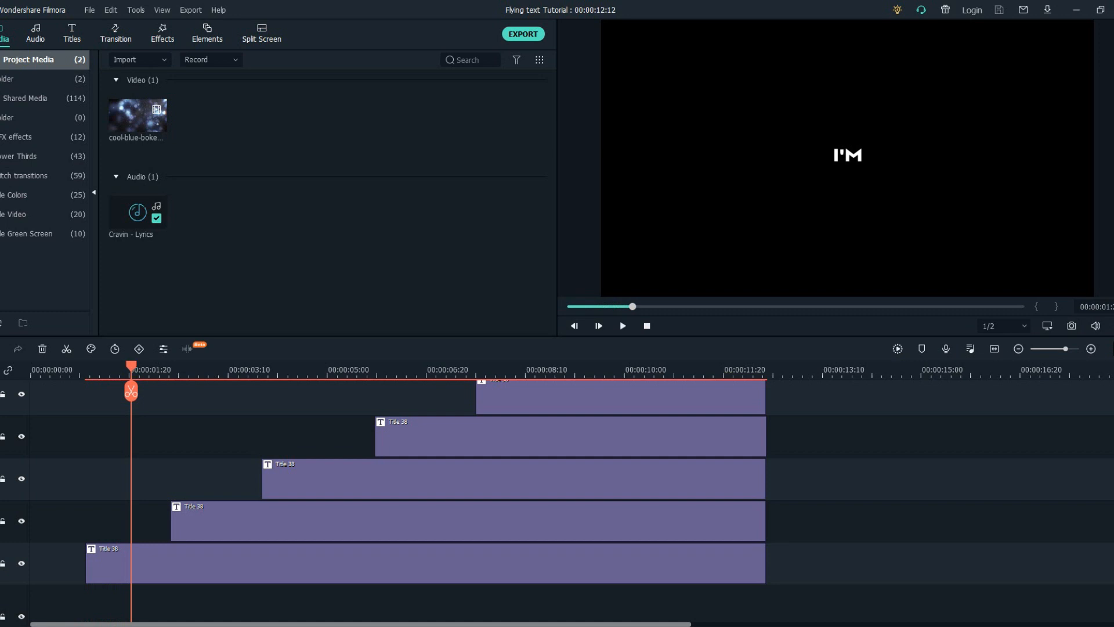
Open the first title, "I'm", for editing with the playhead at its start and the timeline enlarged
{"action": "scroll", "coordinate": [557, 499], "scroll_direction": "down", "scroll_amount": 1}
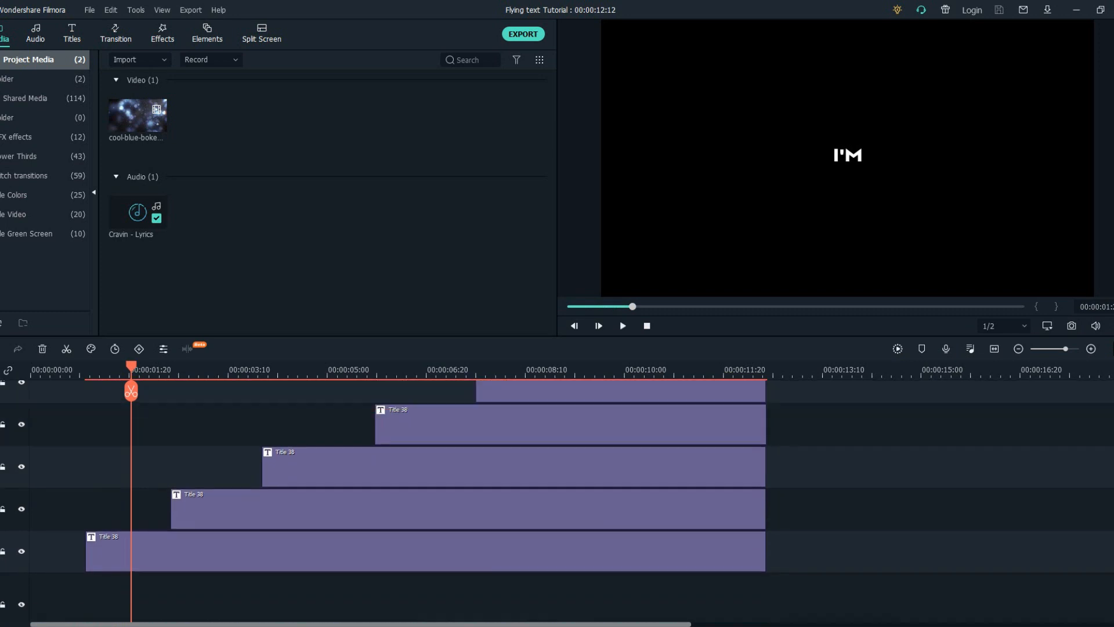
{"action": "scroll", "coordinate": [557, 499], "scroll_direction": "down", "scroll_amount": 3}
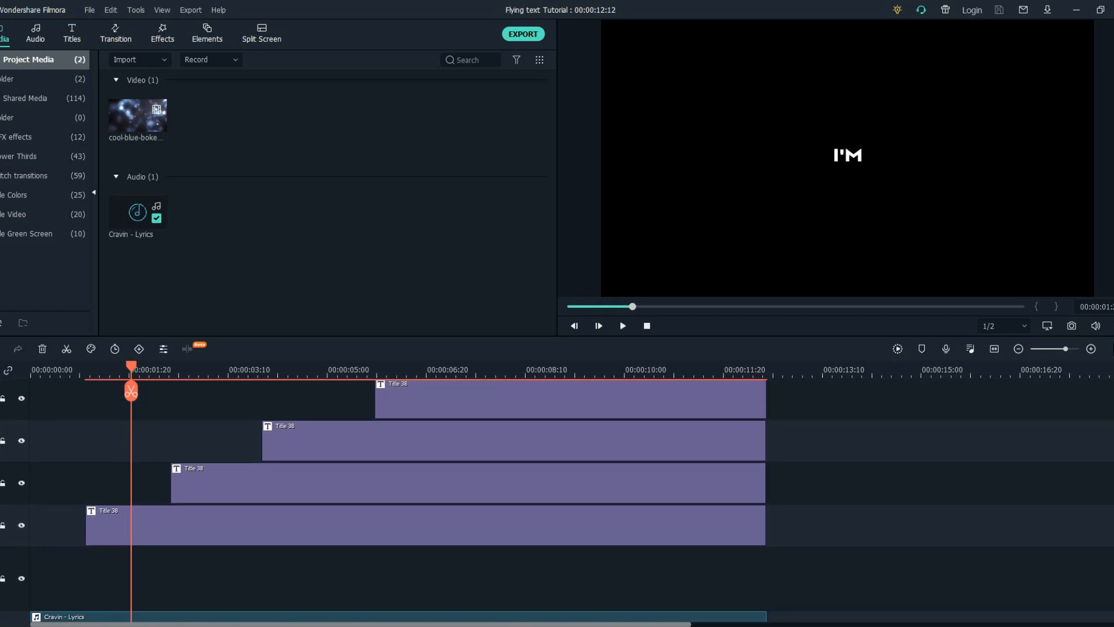
{"action": "left_click_drag", "start_coordinate": [131, 367], "coordinate": [77, 366]}
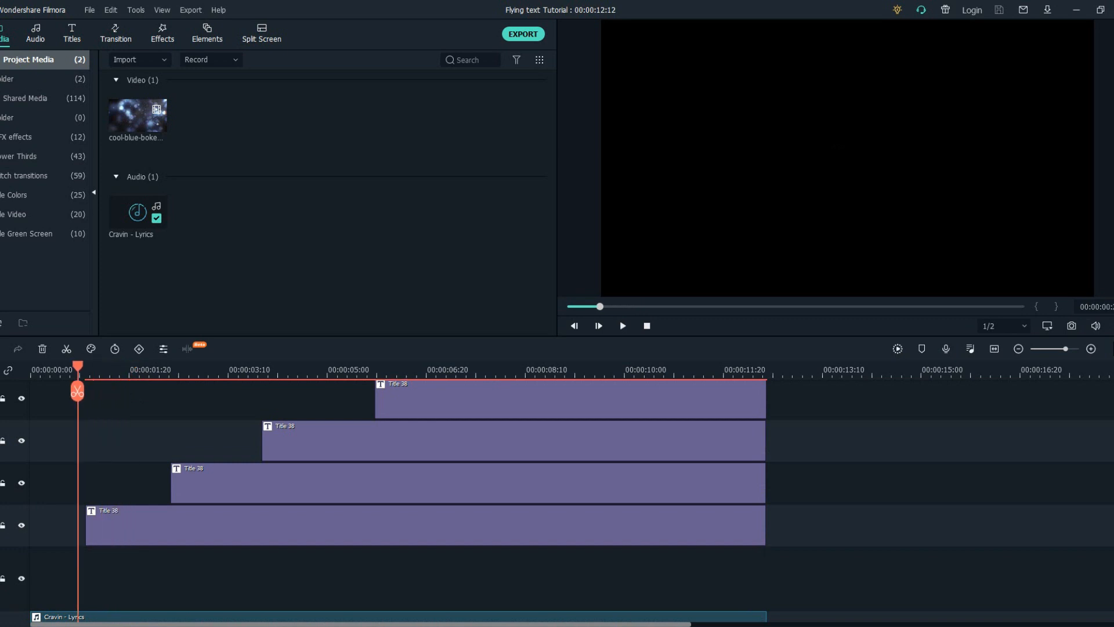
{"action": "double_click", "coordinate": [137, 527]}
{"action": "scroll", "coordinate": [137, 527], "scroll_direction": "up", "scroll_amount": 3}
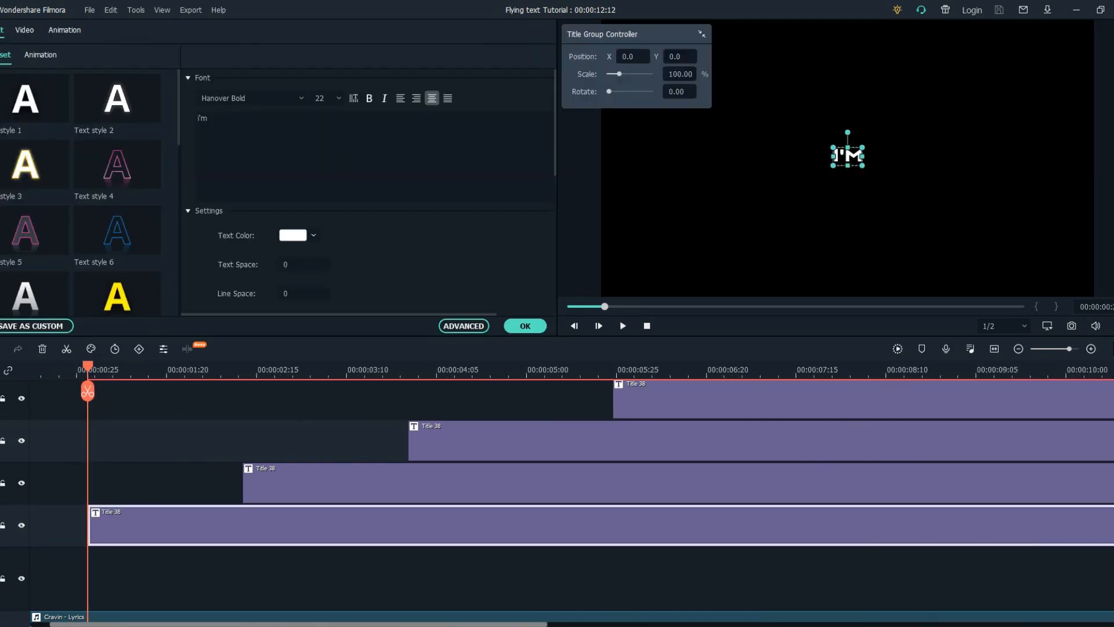
Add a custom animation keyframe at the start of the "I'm" title with its X position set to 465
{"action": "left_click", "coordinate": [65, 30]}
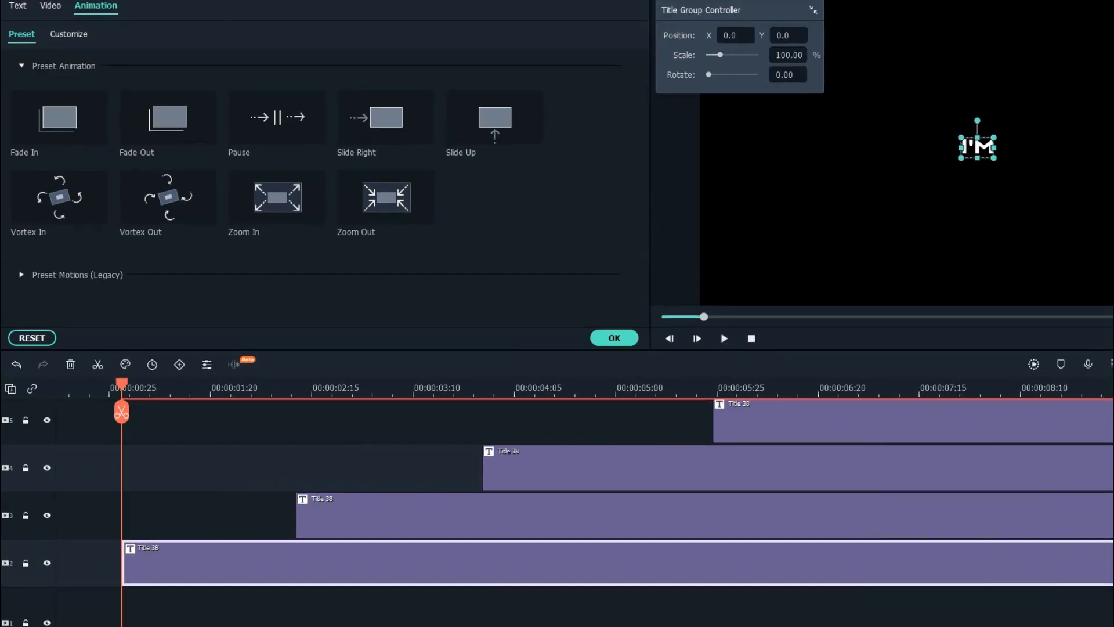
{"action": "left_click", "coordinate": [72, 38]}
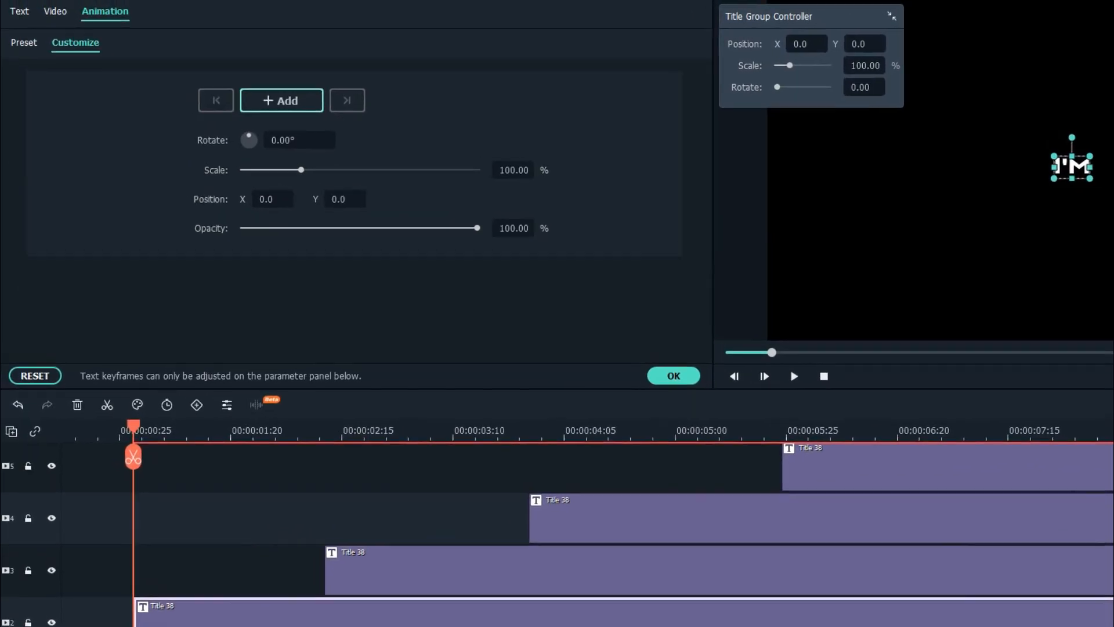
{"action": "left_click", "coordinate": [269, 94]}
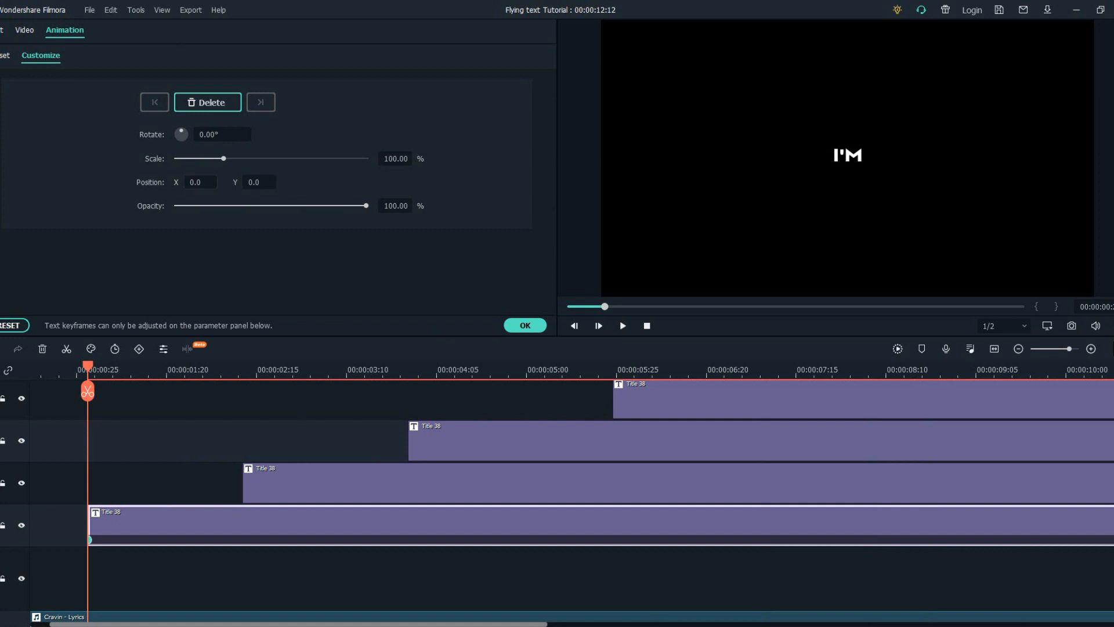
{"action": "left_click_drag", "start_coordinate": [200, 182], "coordinate": [470, 182]}
Add a second keyframe shortly after the first on the "I'm" title with its X position set to 1
{"action": "left_click_drag", "start_coordinate": [87, 391], "coordinate": [120, 391]}
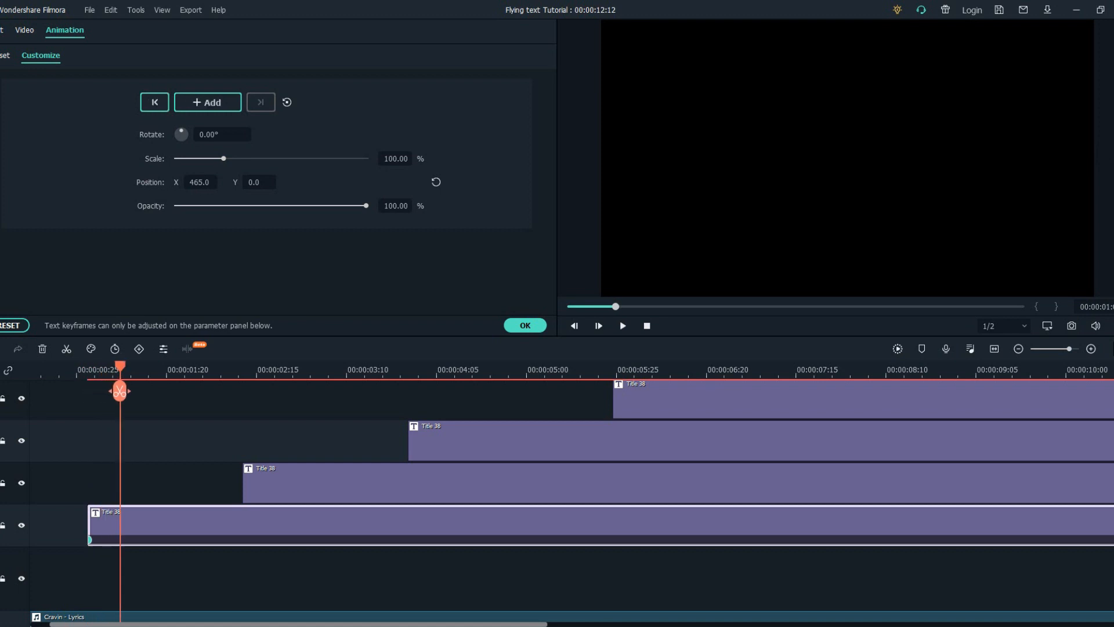
{"action": "left_click", "coordinate": [207, 103]}
{"action": "left_click_drag", "start_coordinate": [201, 182], "coordinate": [185, 182]}
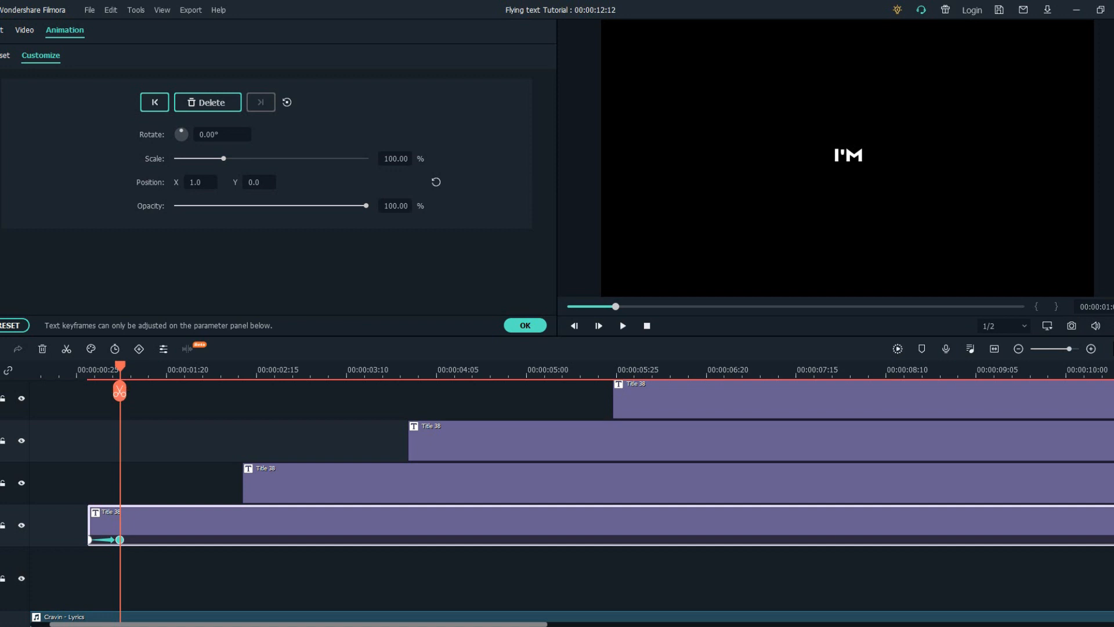
Play the "I'm" title from its start to check the speed of its slide-in animation
{"action": "key", "text": "Left"}
{"action": "key", "text": "Left"}
{"action": "key", "text": "Left"}
{"action": "key", "text": "Left"}
{"action": "key", "text": "Left"}
{"action": "key", "text": "Left"}
{"action": "key", "text": "Left"}
{"action": "key", "text": "Left"}
{"action": "key", "text": "Left"}
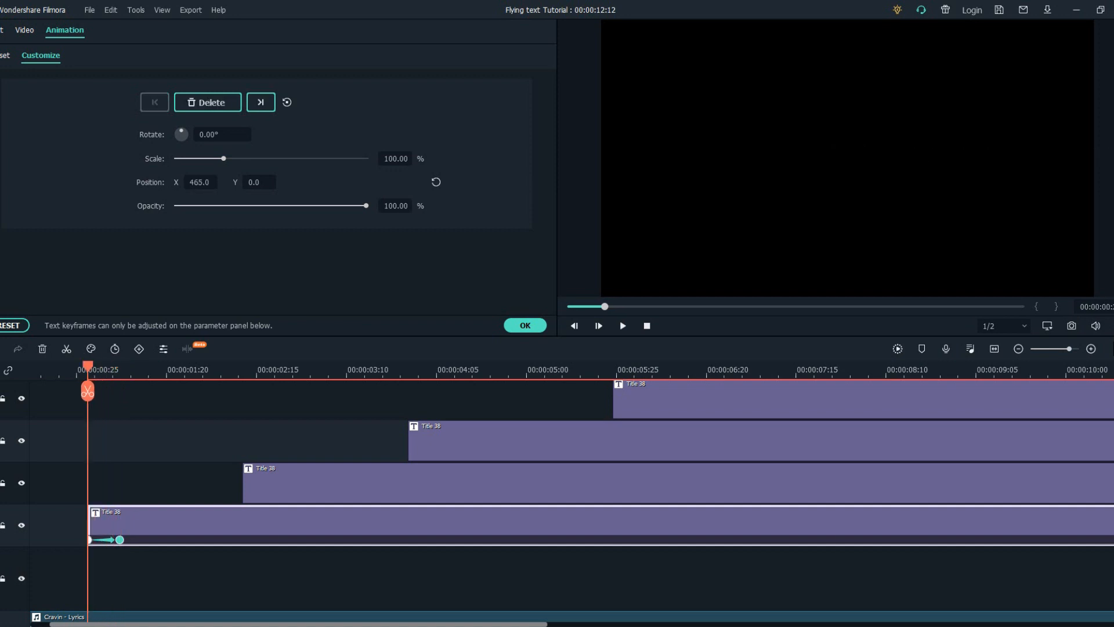
{"action": "key", "text": "Left"}
{"action": "key", "text": "Left"}
{"action": "key", "text": "Left"}
{"action": "key", "text": "Left"}
{"action": "key", "text": "Left"}
{"action": "key", "text": "Left"}
{"action": "key", "text": "space"}
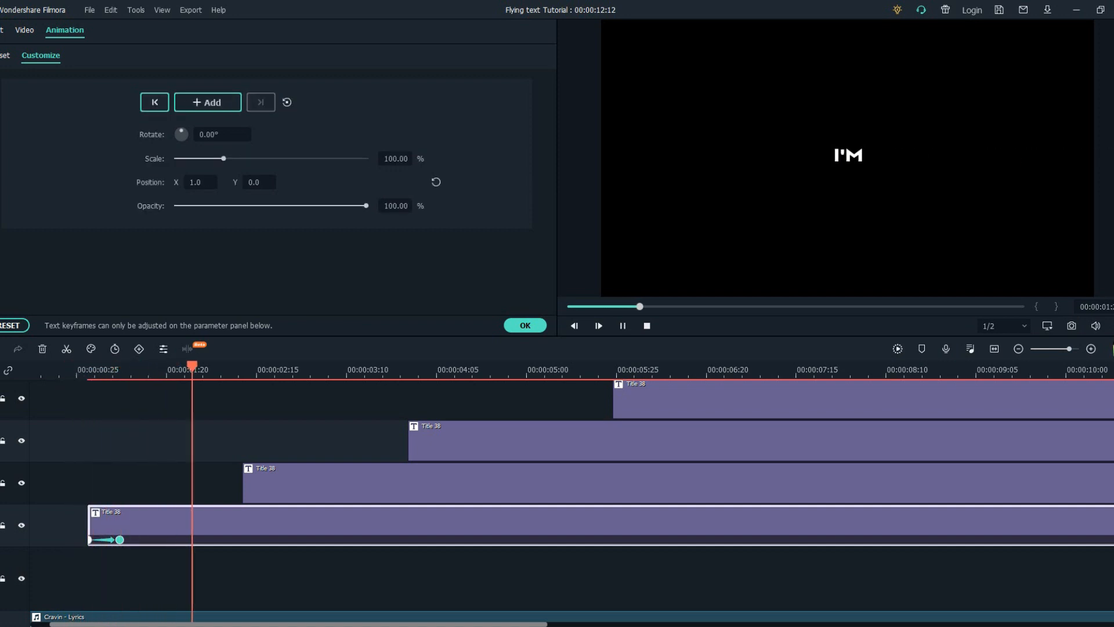
{"action": "key", "text": "space"}
{"action": "key", "text": "Left"}
{"action": "key", "text": "Left"}
{"action": "key", "text": "Left"}
{"action": "key", "text": "Left"}
{"action": "key", "text": "Left"}
{"action": "key", "text": "Left"}
{"action": "key", "text": "Left"}
{"action": "key", "text": "Left"}
{"action": "key", "text": "Left"}
{"action": "key", "text": "Left"}
{"action": "key", "text": "Left"}
{"action": "key", "text": "Left"}
{"action": "key", "text": "Left"}
{"action": "key", "text": "Left"}
{"action": "key", "text": "Left"}
{"action": "key", "text": "Left"}
{"action": "key", "text": "Left"}
{"action": "key", "text": "Left"}
{"action": "key", "text": "Left"}
{"action": "key", "text": "Left"}
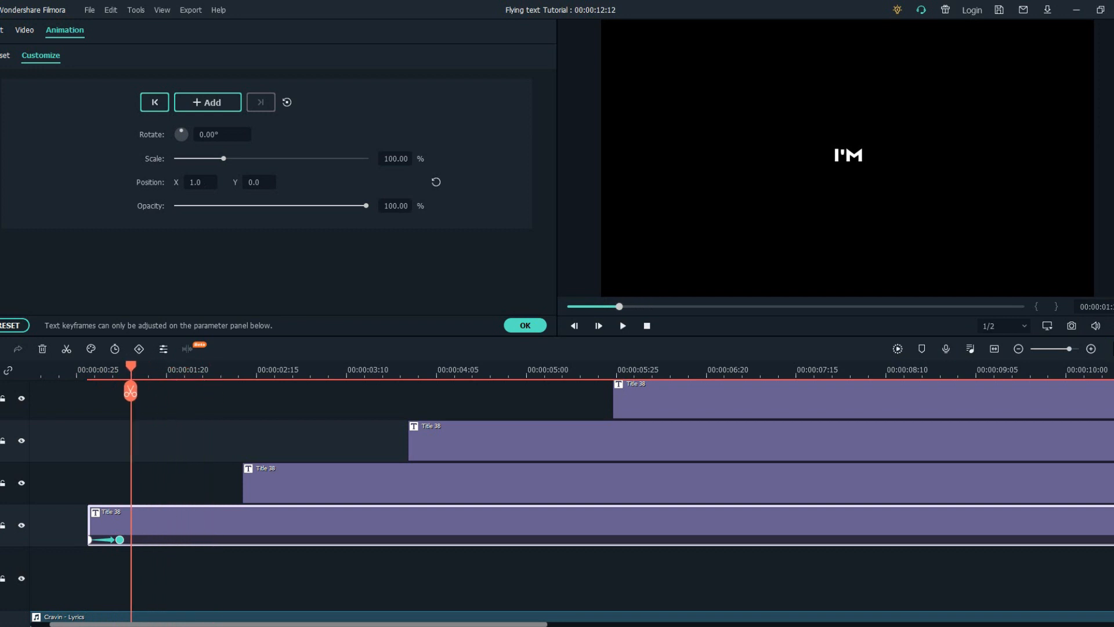
Move the "I'm" title's second keyframe later to about double the slide duration, and add a 22° rotation keyframe roughly midway
{"action": "left_click_drag", "start_coordinate": [119, 540], "coordinate": [152, 539]}
{"action": "mouse_move", "coordinate": [120, 391]}
{"action": "left_mouse_down"}
{"action": "mouse_move", "coordinate": [88, 391]}
{"action": "mouse_move", "coordinate": [131, 391]}
{"action": "mouse_move", "coordinate": [116, 391]}
{"action": "left_mouse_up"}
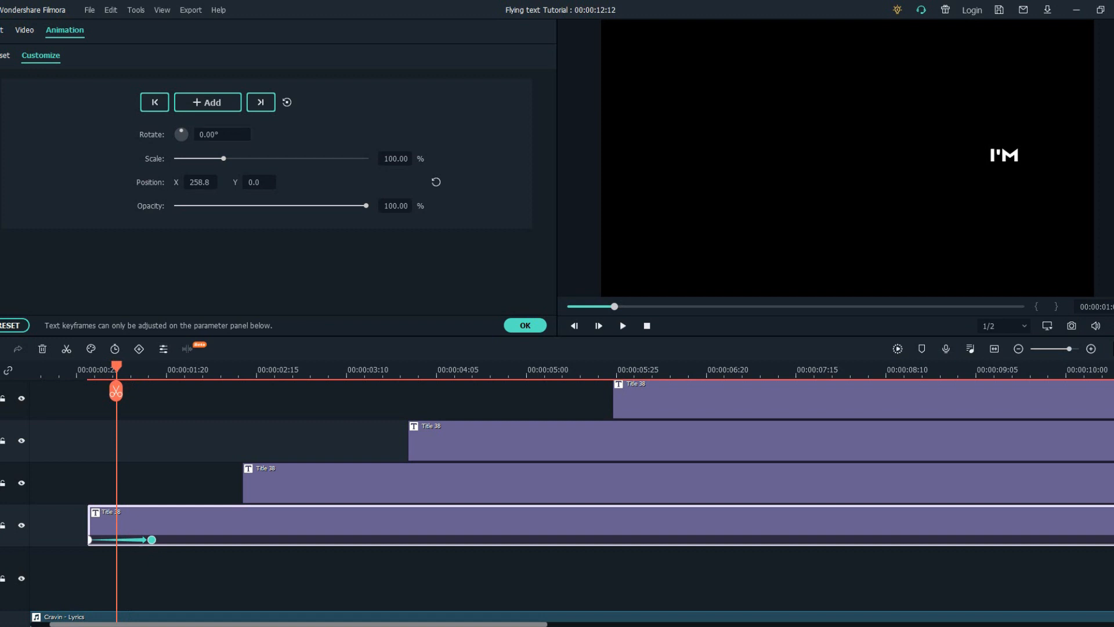
{"action": "key", "text": "Tab"}
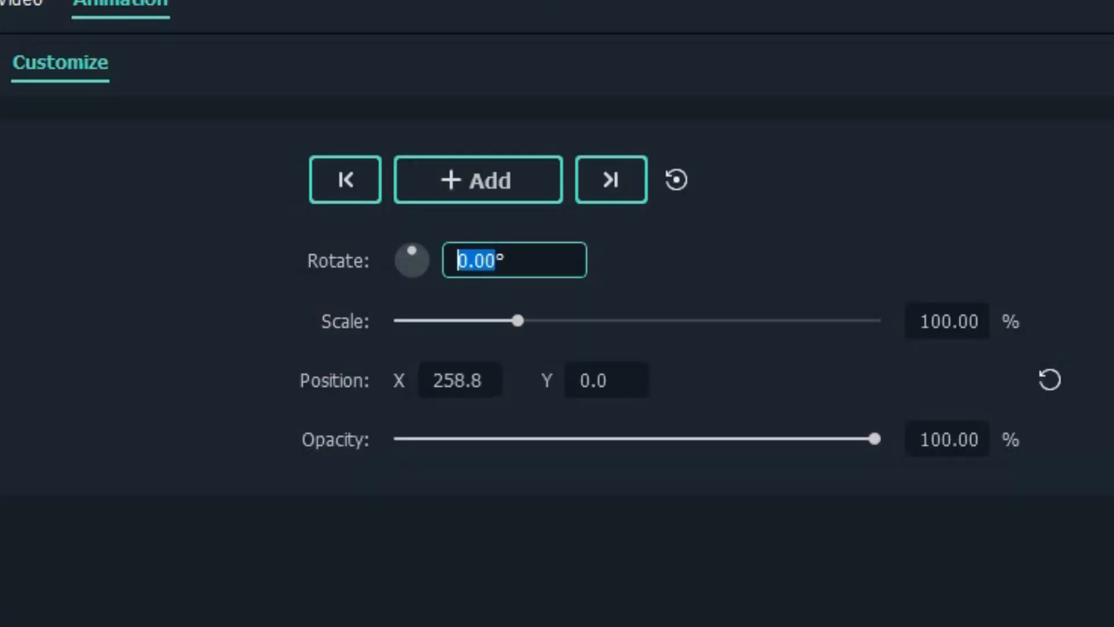
{"action": "type", "text": "22"}
{"action": "key", "text": "Return"}
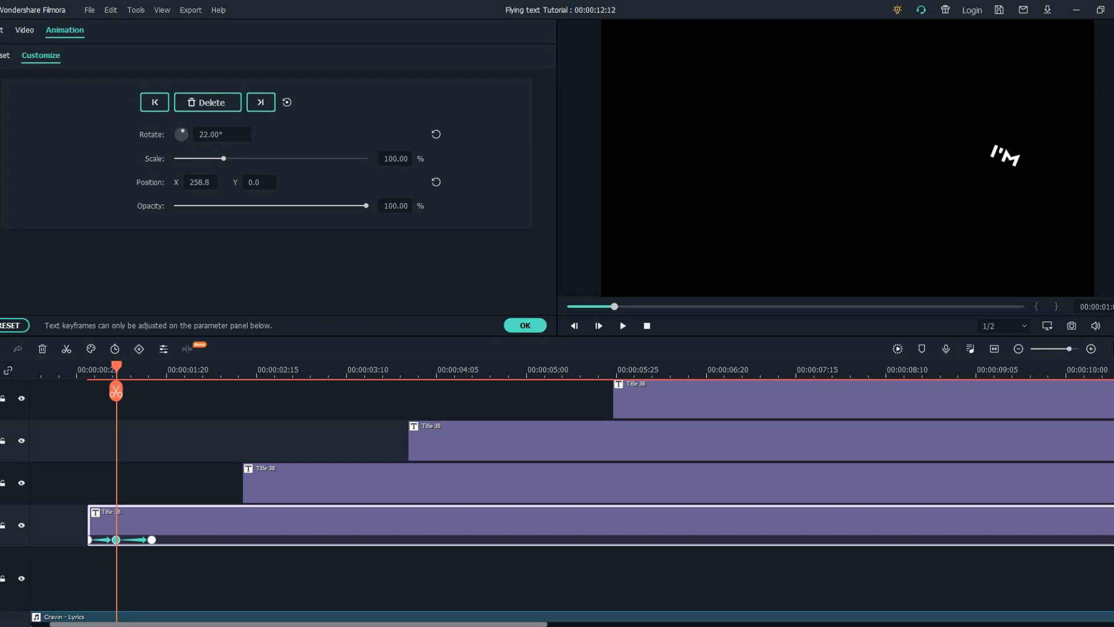
Play the "I'm" title from just before its start to check the slide-in with rotation
{"action": "left_click_drag", "start_coordinate": [117, 366], "coordinate": [66, 366]}
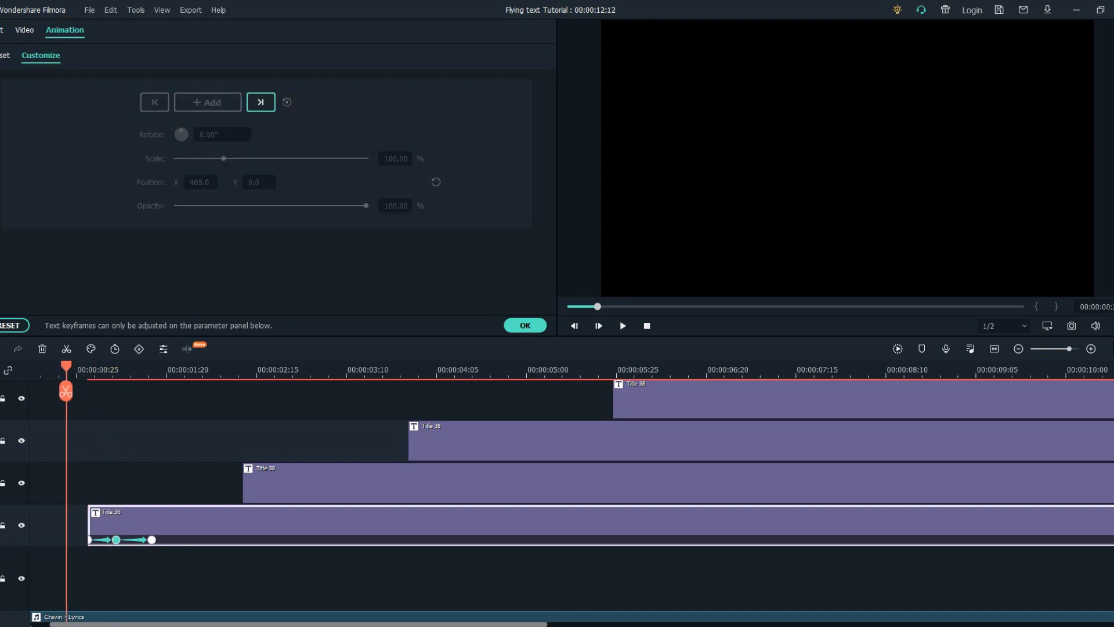
{"action": "key", "text": "space"}
{"action": "key", "text": "space"}
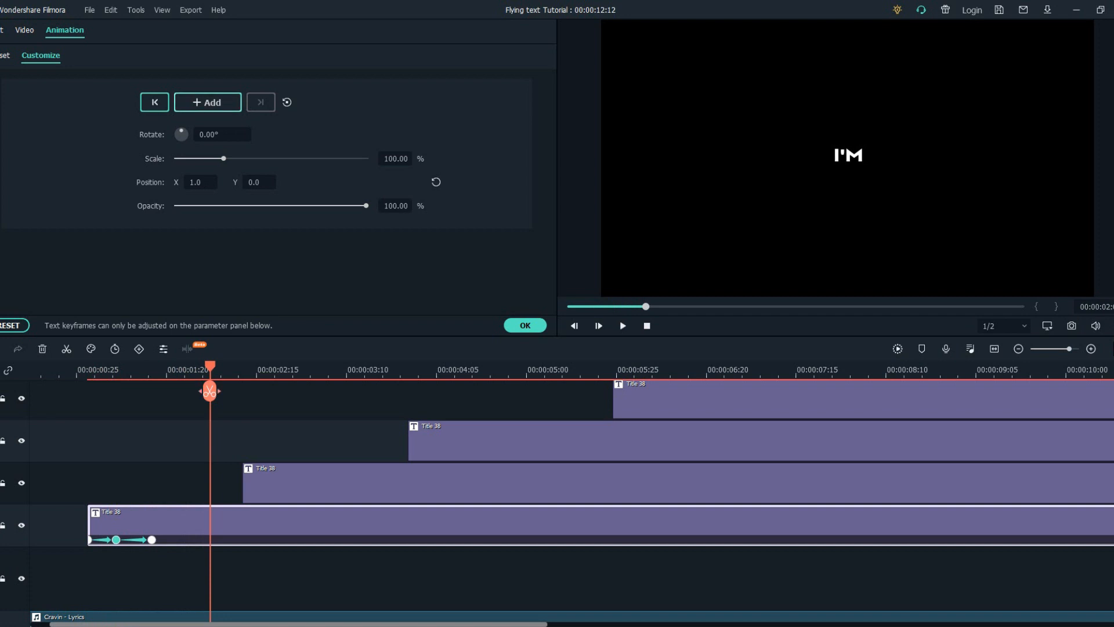
Add a hold keyframe on "I'm" shortly before "Rare" begins, and at its start set scale 206.37% and position X 0, Y 30
{"action": "left_click", "coordinate": [207, 102]}
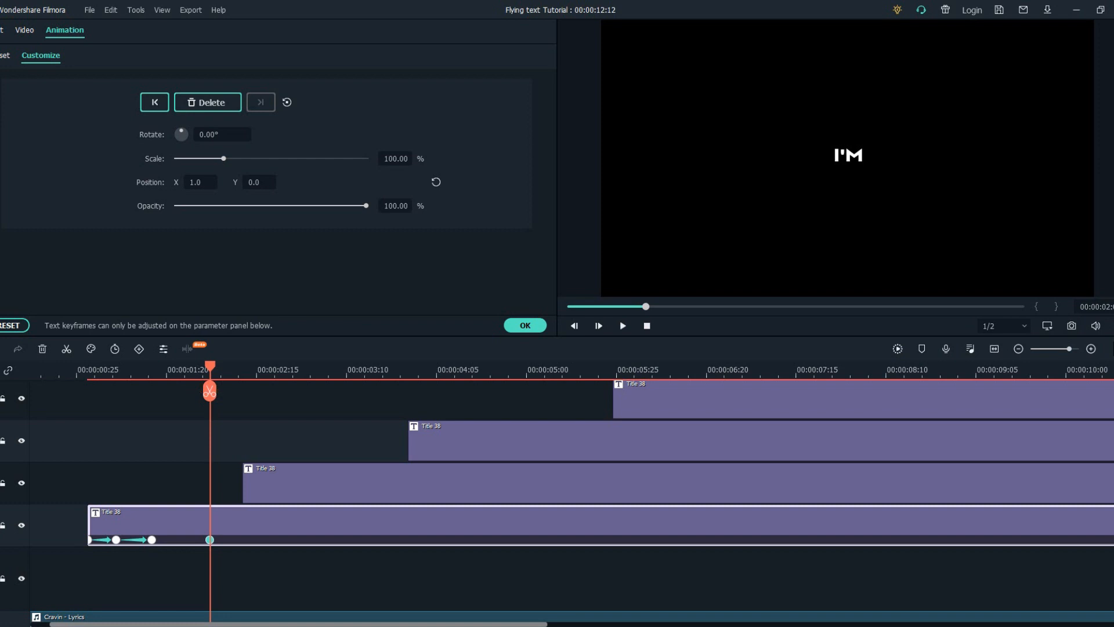
{"action": "left_click_drag", "start_coordinate": [210, 391], "coordinate": [242, 391]}
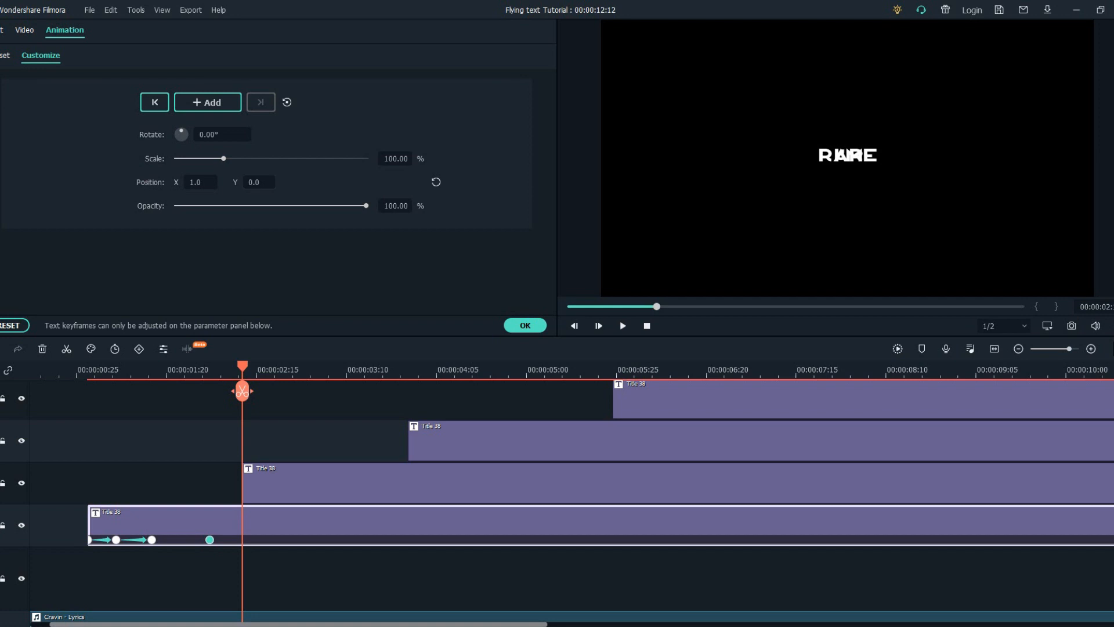
{"action": "left_click_drag", "start_coordinate": [254, 183], "coordinate": [268, 182]}
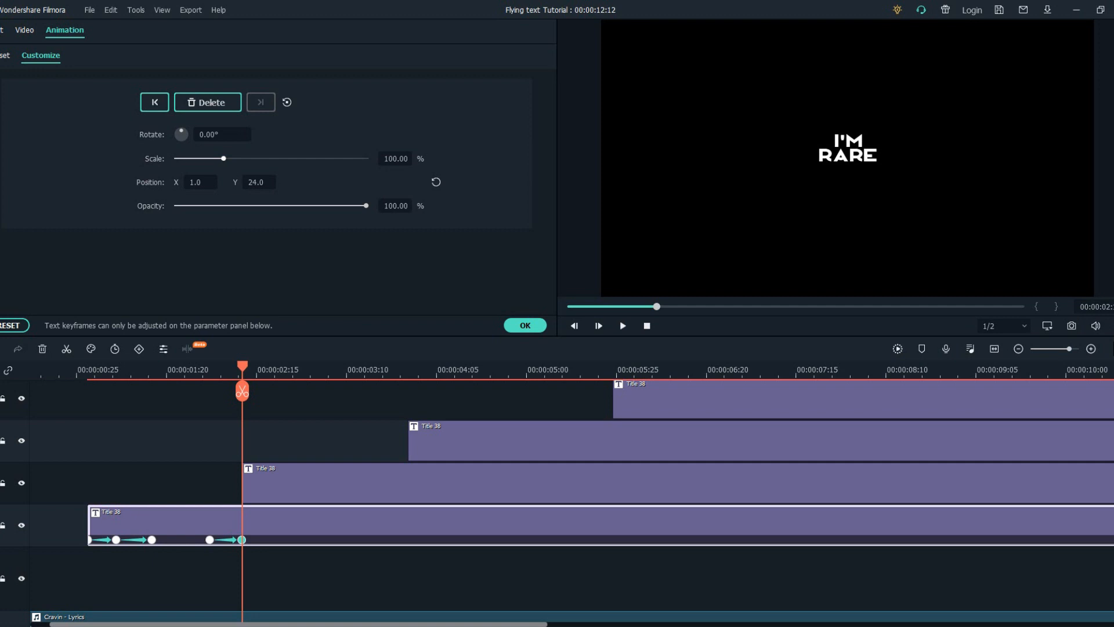
{"action": "left_click_drag", "start_coordinate": [223, 158], "coordinate": [195, 182]}
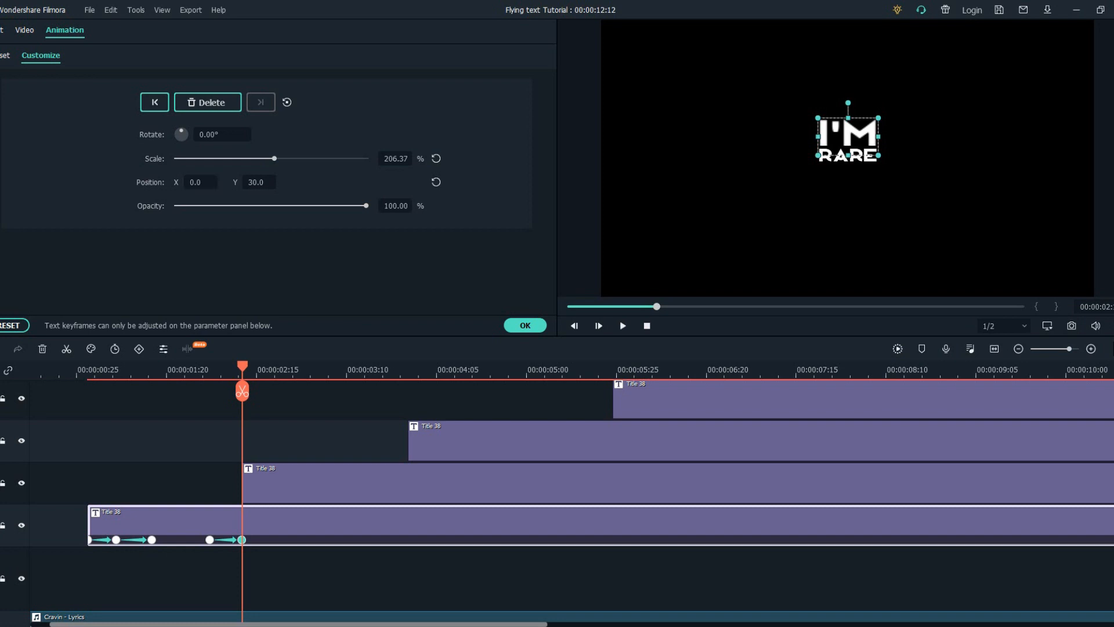
Play from just before the "I'm" title to check its scale-up and upward move as "Rare" begins
{"action": "left_click", "coordinate": [290, 578]}
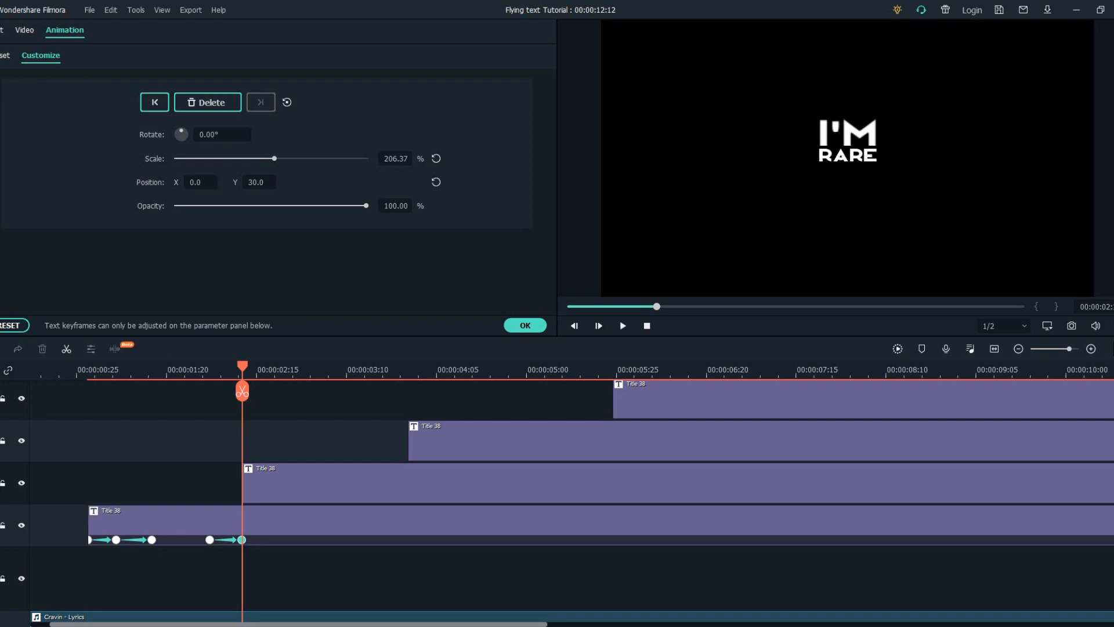
{"action": "left_click_drag", "start_coordinate": [242, 366], "coordinate": [52, 366]}
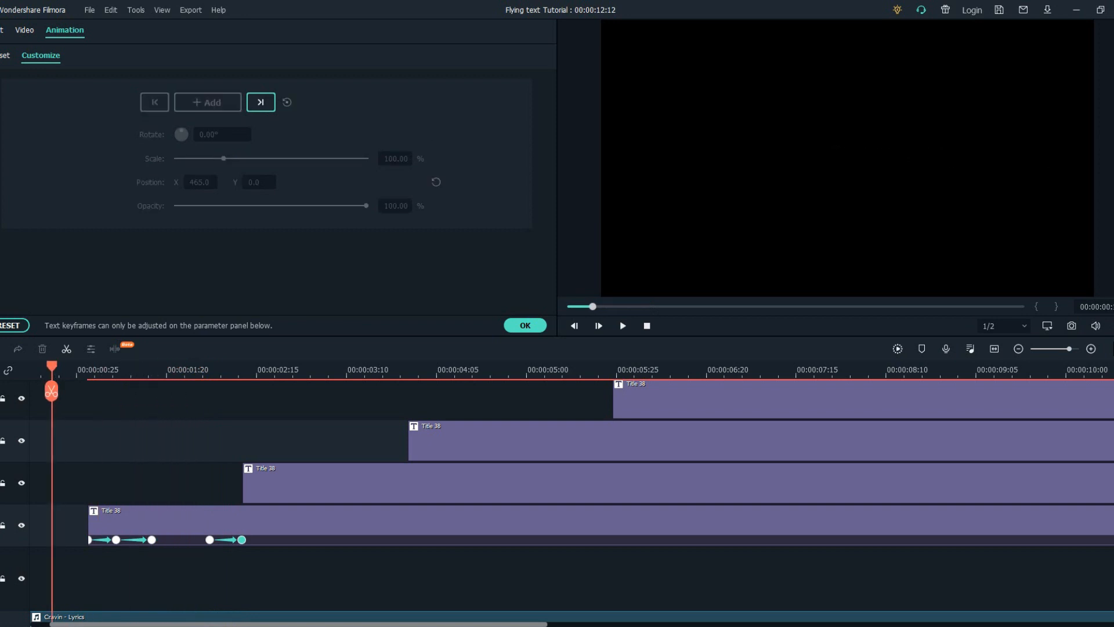
{"action": "key", "text": "space"}
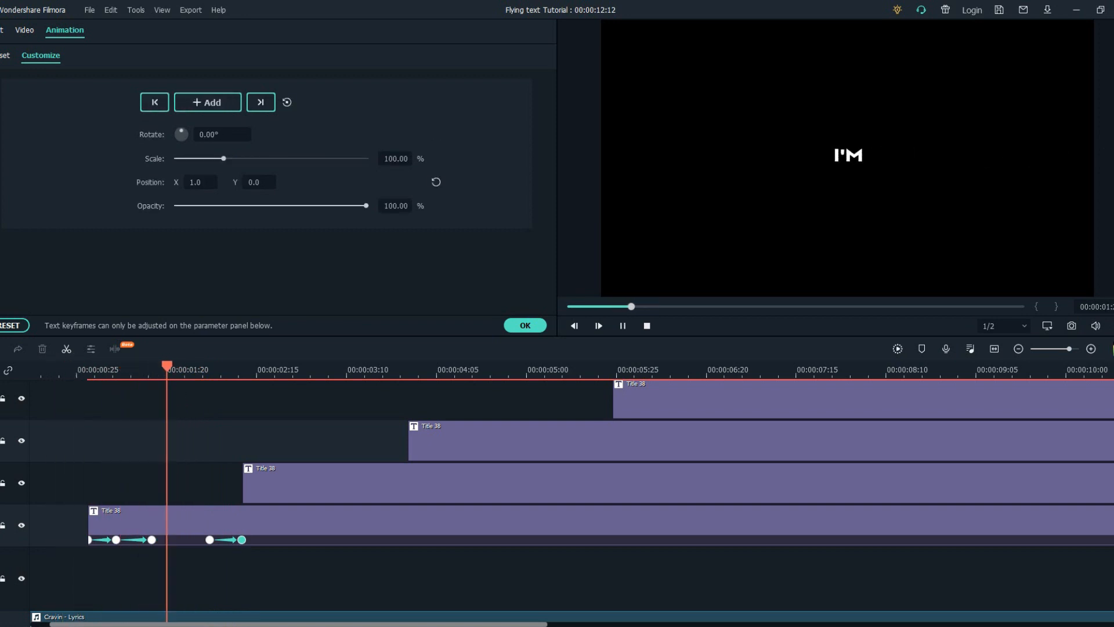
{"action": "key", "text": "space"}
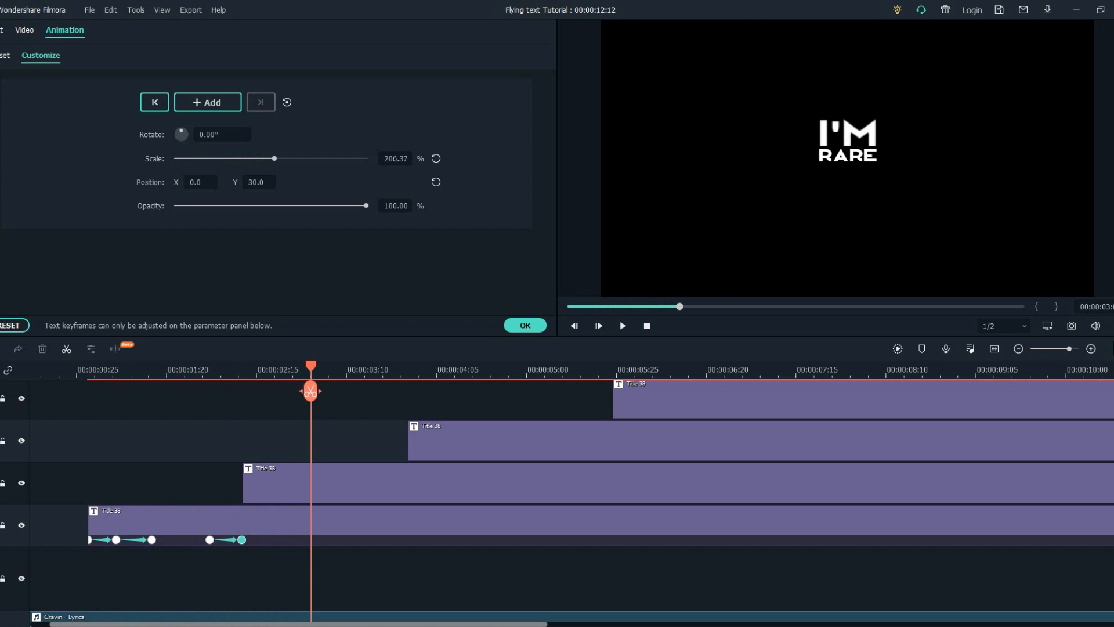
Add a keyframe at the start of the "Rare" title and set its position Y to -251 so it sits below the frame
{"action": "left_click_drag", "start_coordinate": [311, 391], "coordinate": [242, 391]}
{"action": "left_click", "coordinate": [255, 484]}
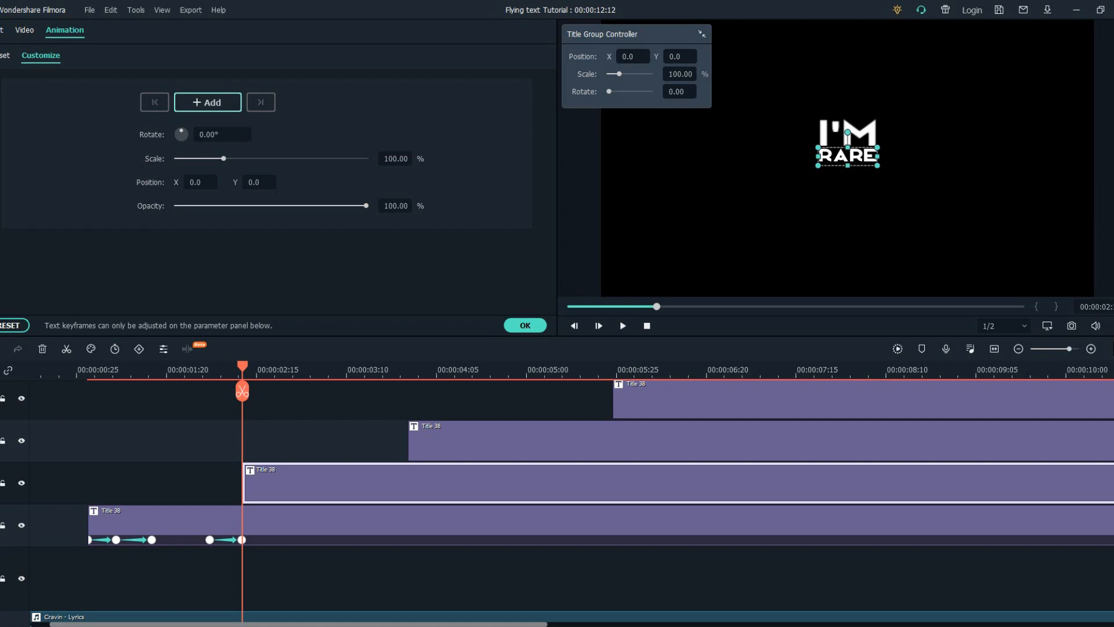
{"action": "left_click", "coordinate": [208, 102]}
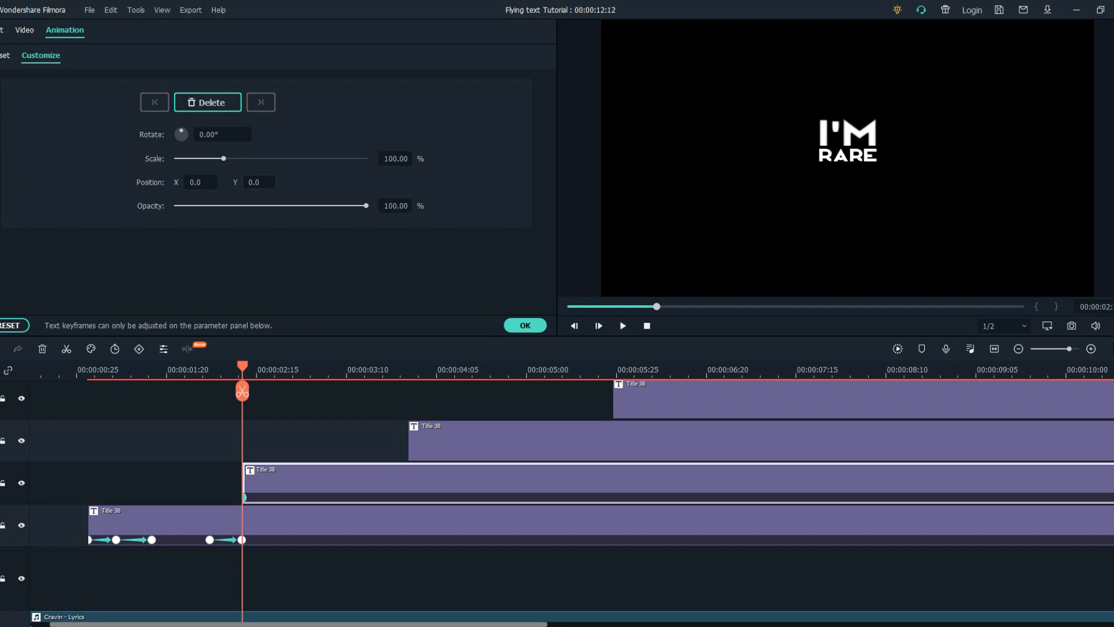
{"action": "left_click_drag", "start_coordinate": [259, 182], "coordinate": [114, 182]}
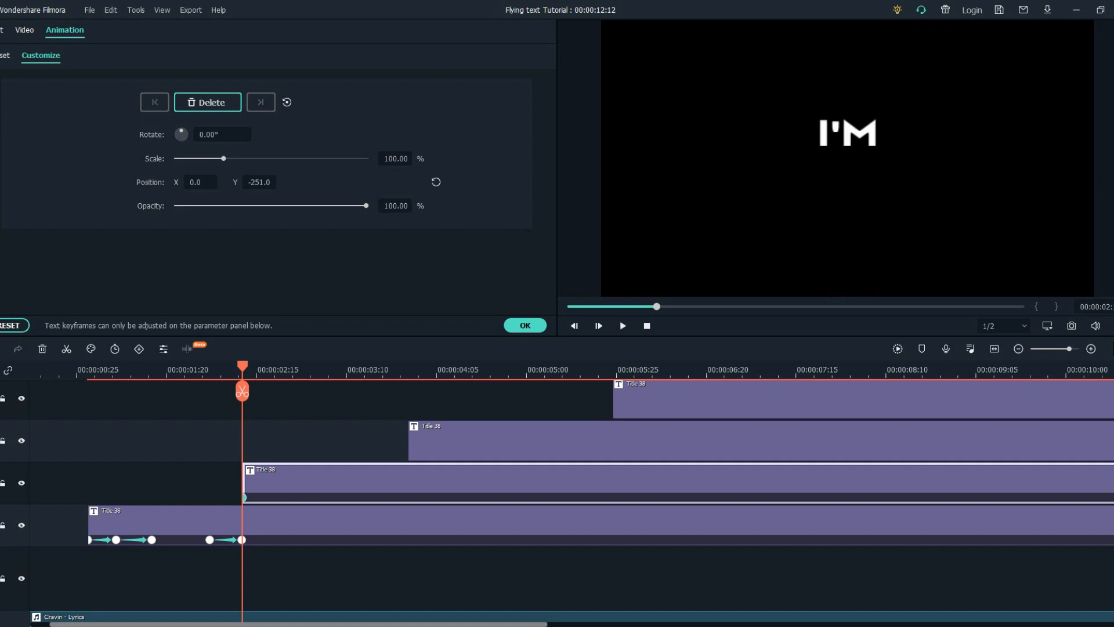
Add a second keyframe on "Rare" about 0.4 s after its start with position Y set to 0
{"action": "left_click_drag", "start_coordinate": [241, 390], "coordinate": [285, 390]}
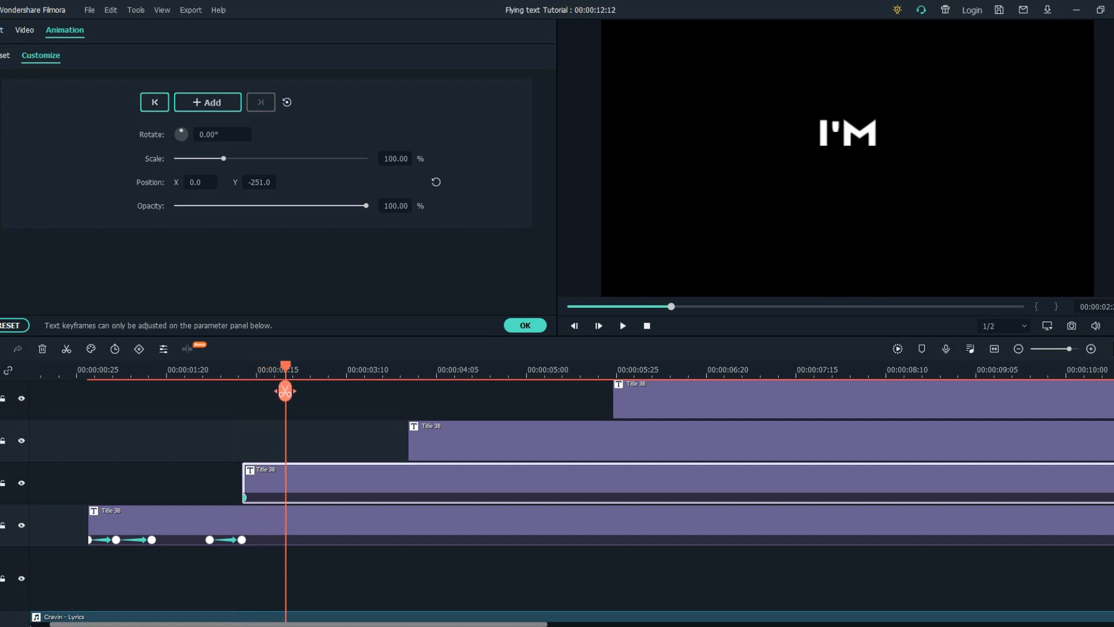
{"action": "left_click", "coordinate": [259, 182]}
{"action": "left_click_drag", "start_coordinate": [256, 366], "coordinate": [286, 366]}
{"action": "left_click", "coordinate": [260, 182]}
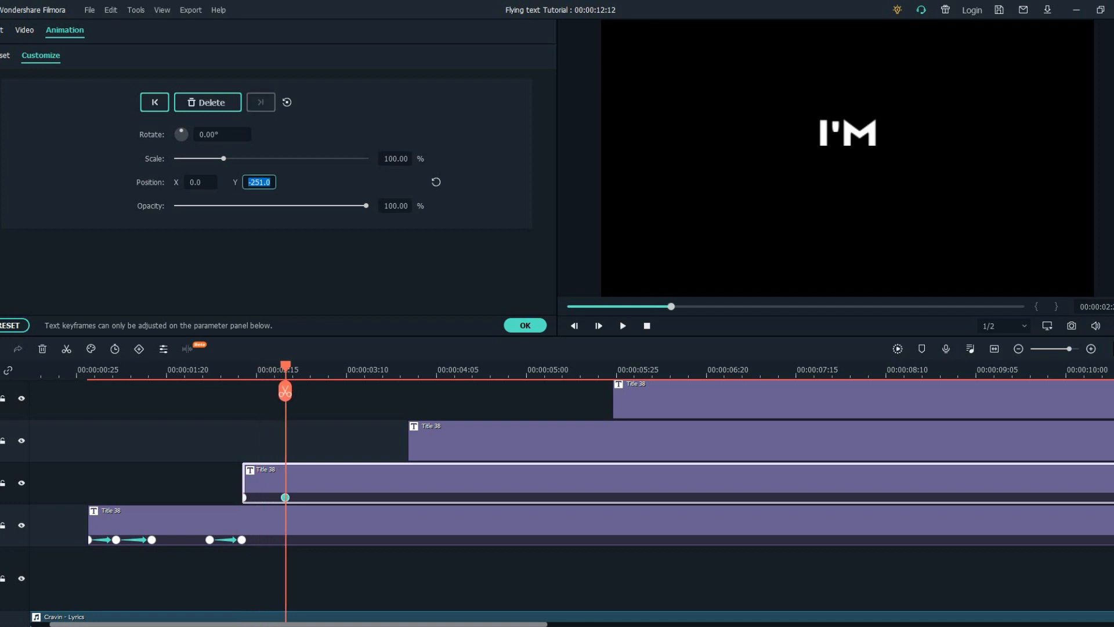
{"action": "type", "text": "0"}
{"action": "key", "text": "Return"}
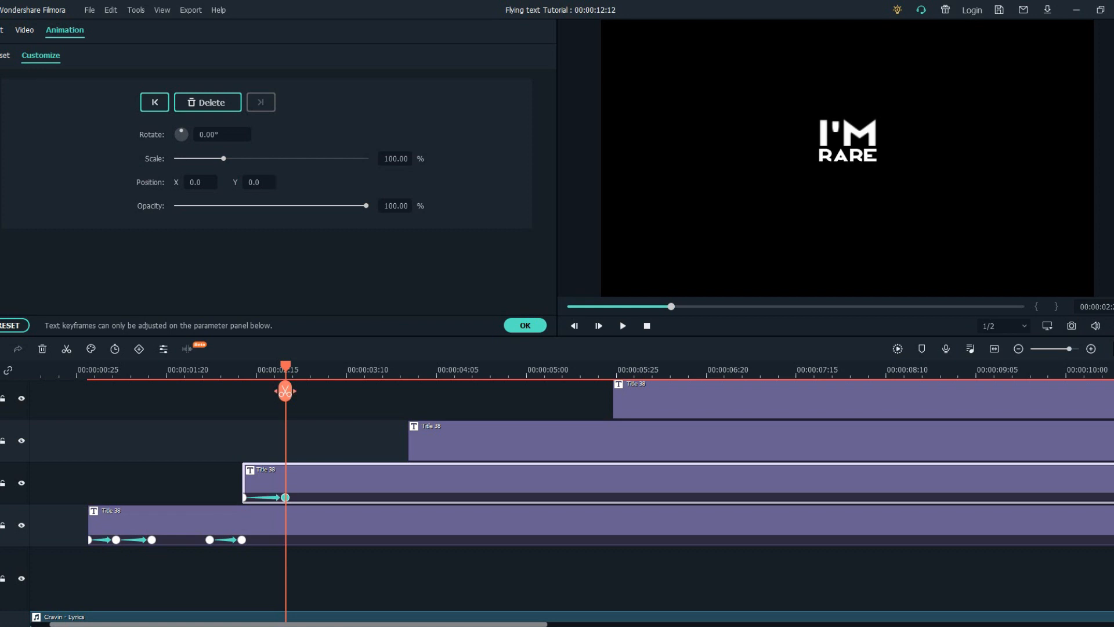
Move the "Rare" title's second keyframe later to about double the slide duration, and add a 22° rotation keyframe midway
{"action": "left_click_drag", "start_coordinate": [285, 366], "coordinate": [91, 366]}
{"action": "key", "text": "space"}
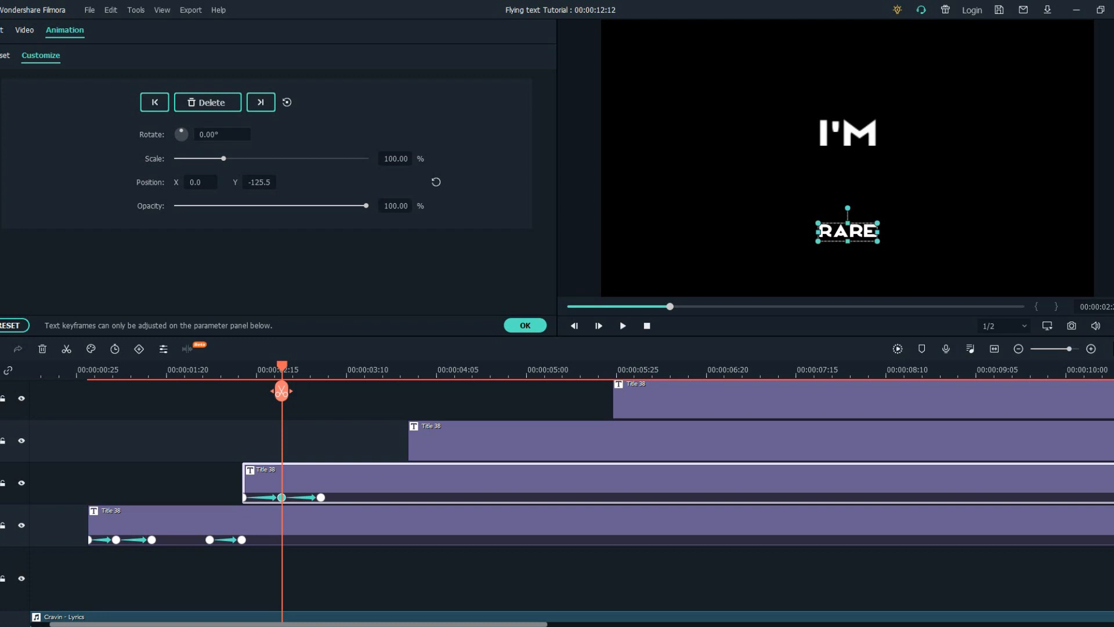
{"action": "left_click_drag", "start_coordinate": [181, 131], "coordinate": [183, 131]}
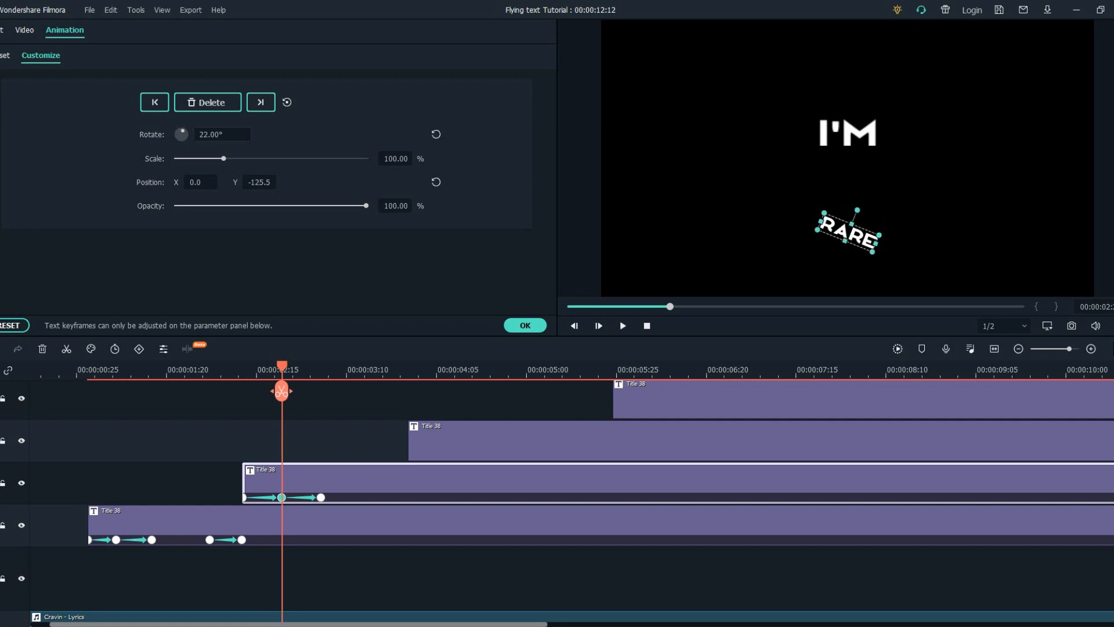
Play from before "I'm" until "Like These Diamonds" starts to check the "Rare" slide-in, and save the project
{"action": "left_click_drag", "start_coordinate": [282, 366], "coordinate": [70, 366]}
{"action": "key", "text": "space"}
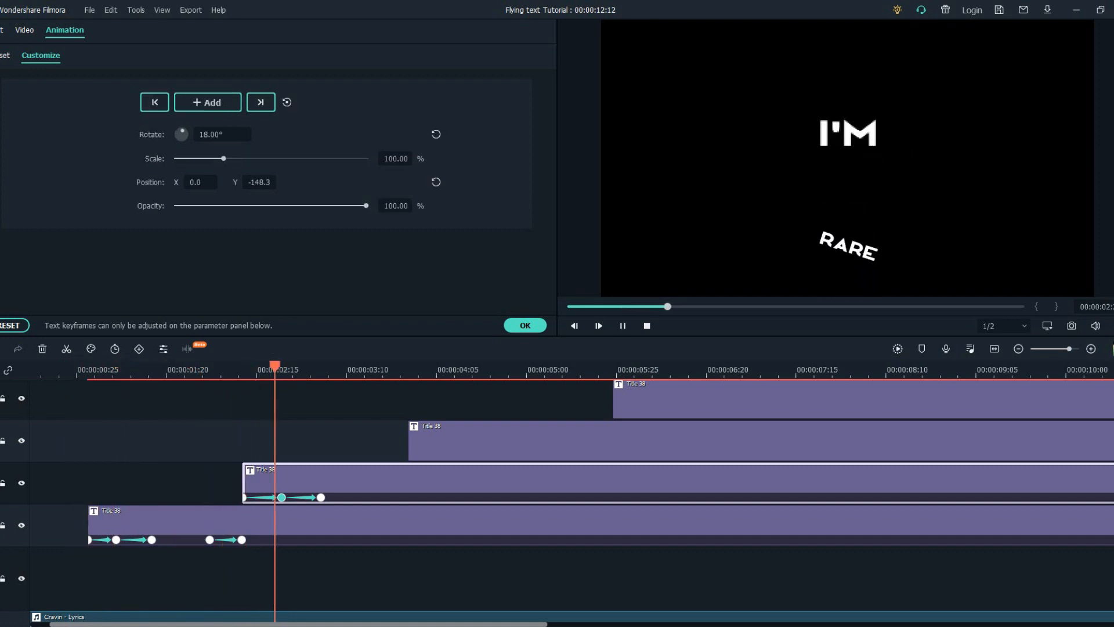
{"action": "key", "text": "space"}
{"action": "key", "text": "ctrl+s"}
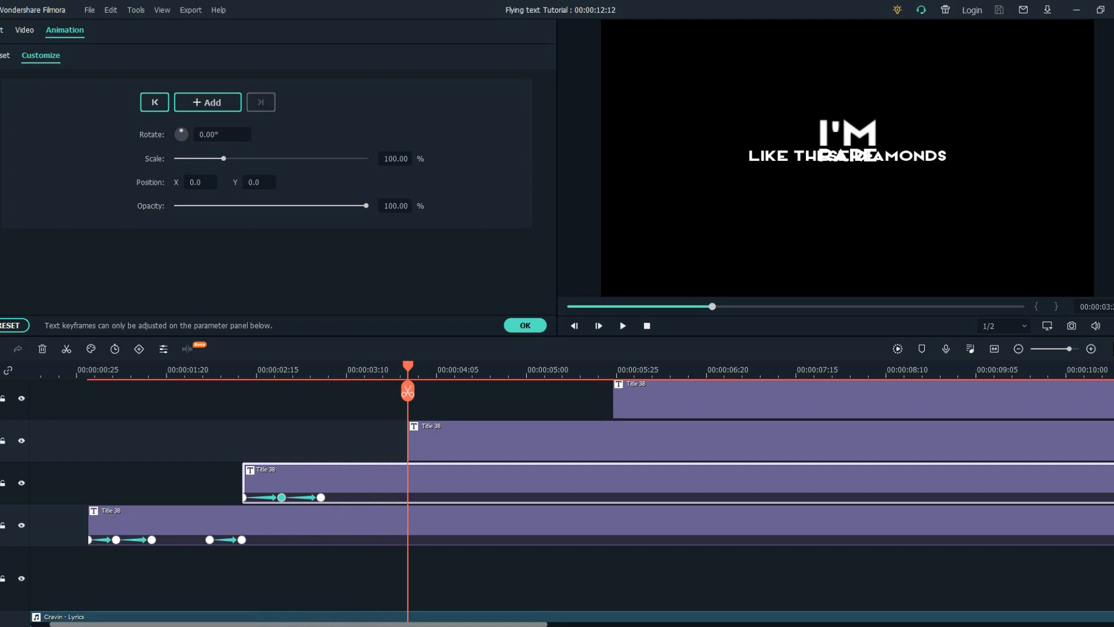
Place the cool-blue-bokeh video on the empty track below the titles, starting at the beginning of the timeline
{"action": "key", "text": "ctrl+minus"}
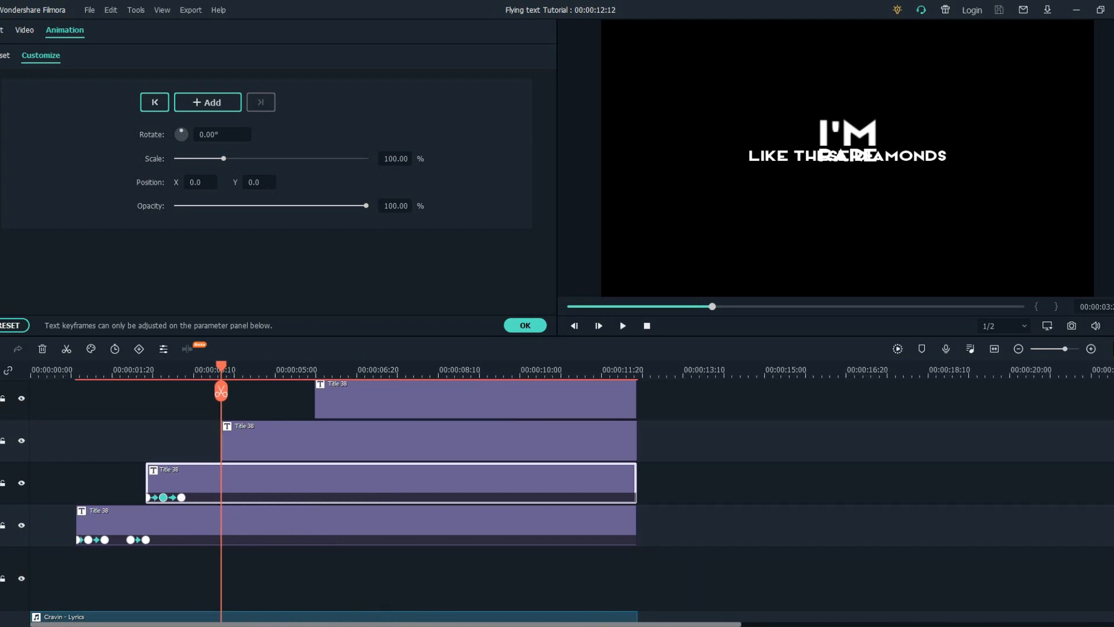
{"action": "scroll", "coordinate": [557, 502], "scroll_direction": "up", "scroll_amount": 8}
{"action": "scroll", "coordinate": [557, 502], "scroll_direction": "down", "scroll_amount": 6}
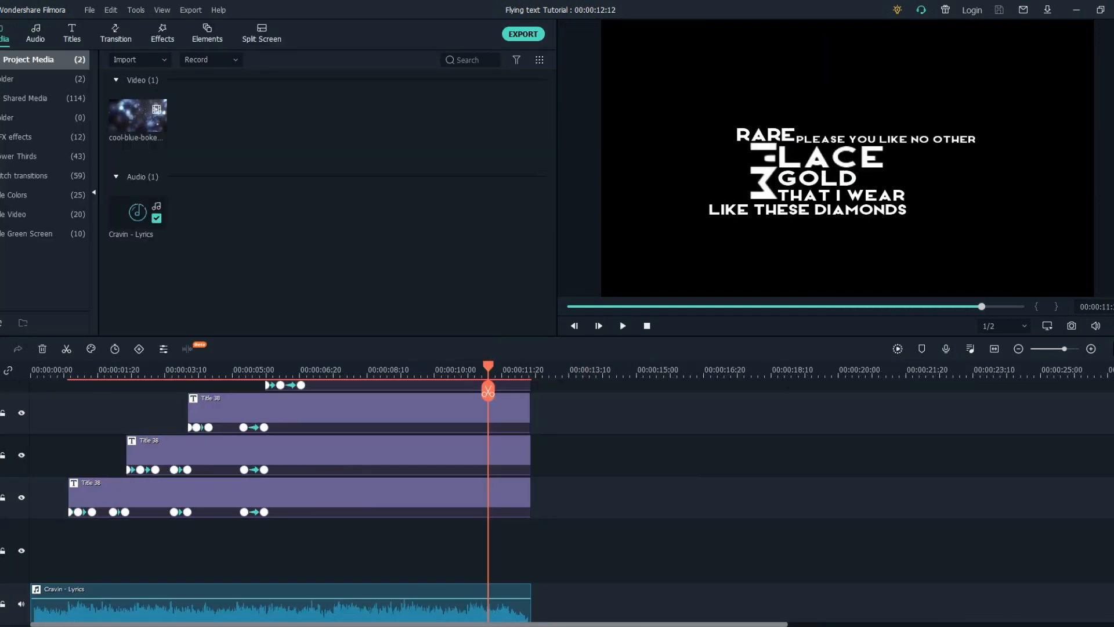
{"action": "scroll", "coordinate": [557, 498], "scroll_direction": "up", "scroll_amount": 3}
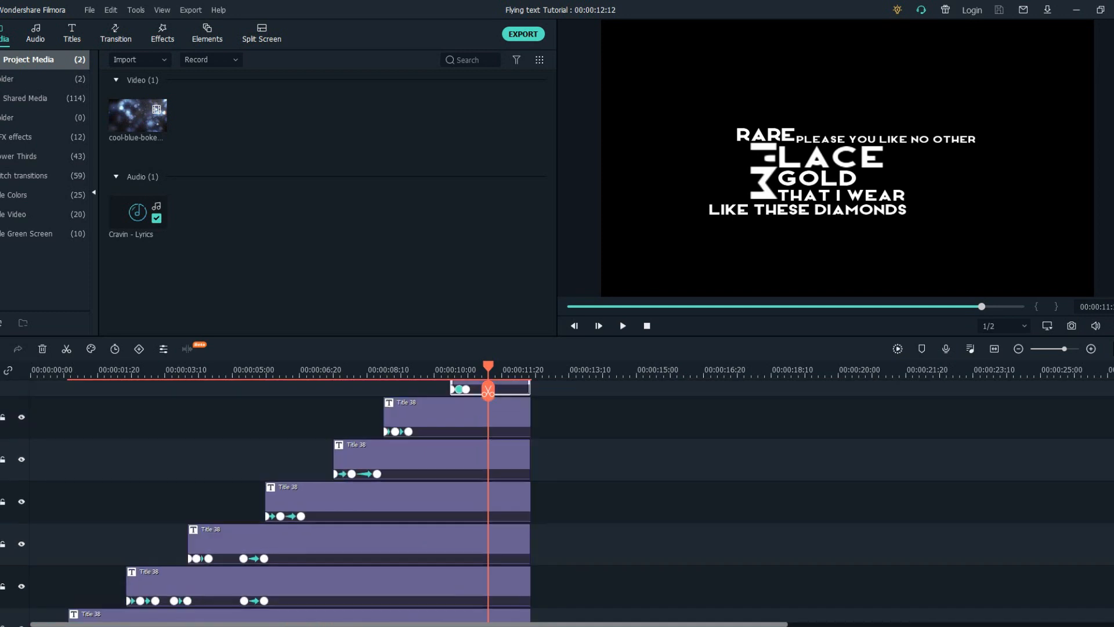
{"action": "mouse_move", "coordinate": [138, 116]}
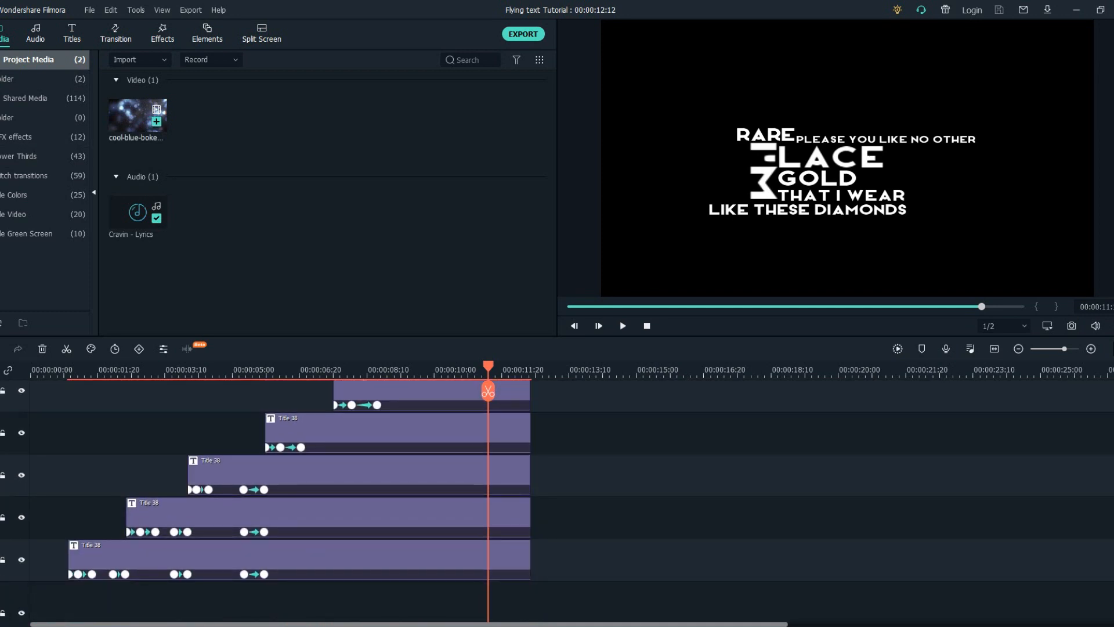
{"action": "left_click_drag", "start_coordinate": [138, 116], "coordinate": [33, 603]}
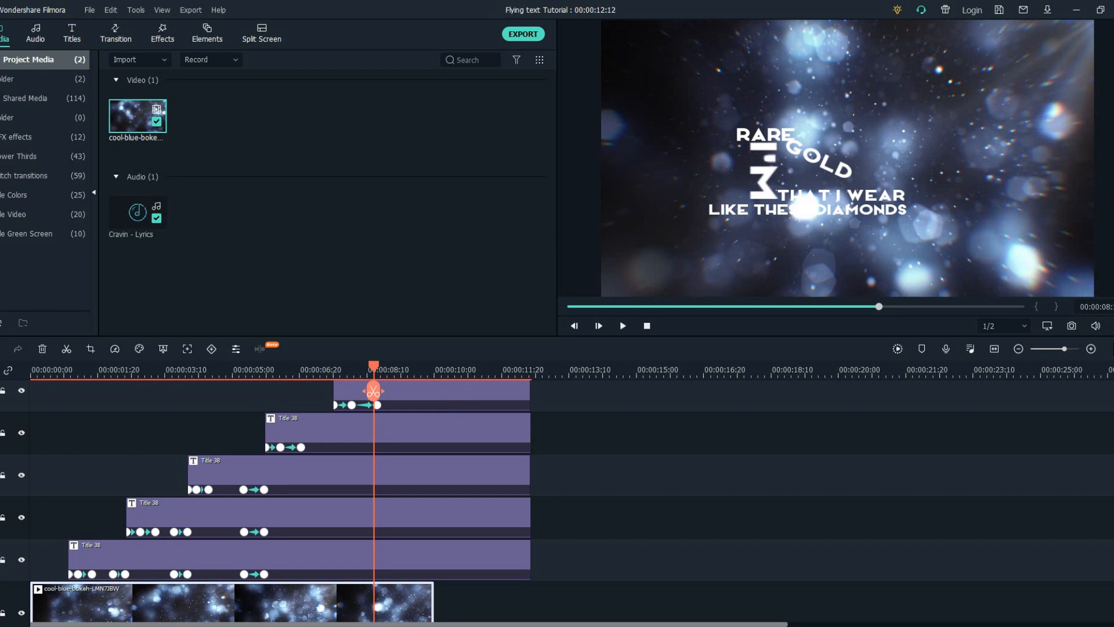
Check the "Gold" title's last keyframe, close its animation settings and save the project
{"action": "double_click", "coordinate": [377, 405]}
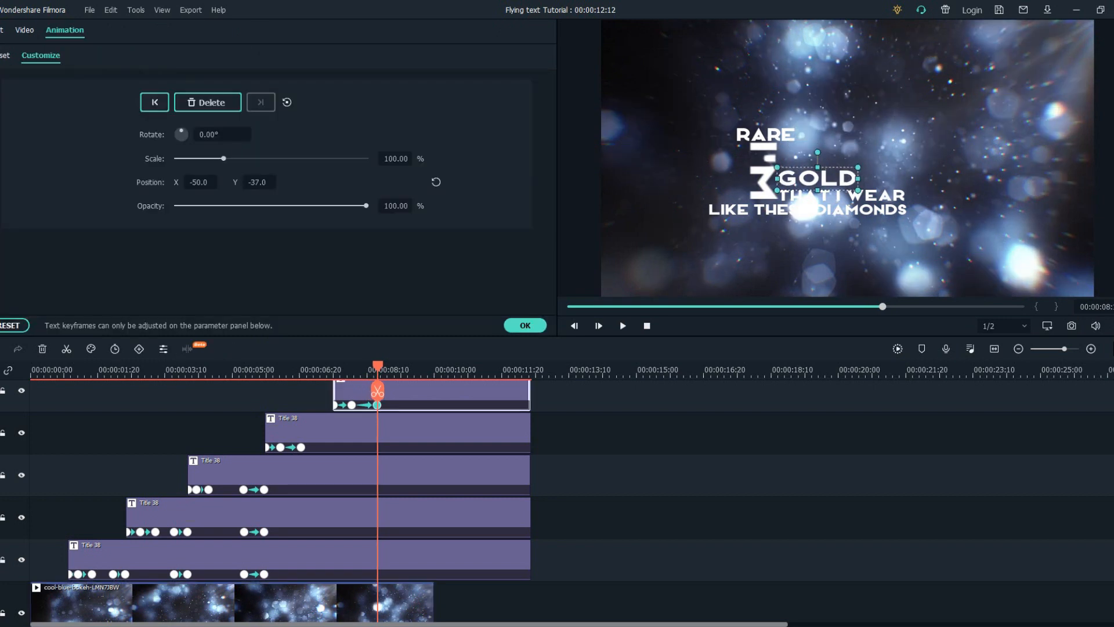
{"action": "left_click", "coordinate": [525, 325]}
{"action": "key", "text": "ctrl+s"}
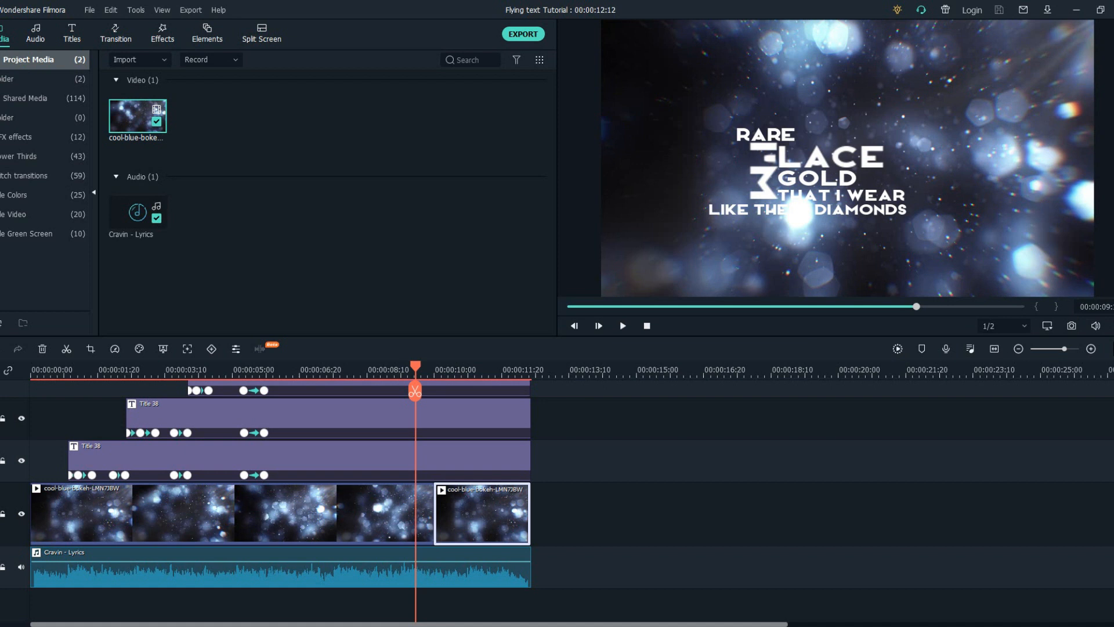
Add the Cinema 21:9 effect on a track above all titles and stretch it over the whole project length
{"action": "scroll", "coordinate": [279, 493], "scroll_direction": "up", "scroll_amount": 5}
{"action": "left_click", "coordinate": [163, 33]}
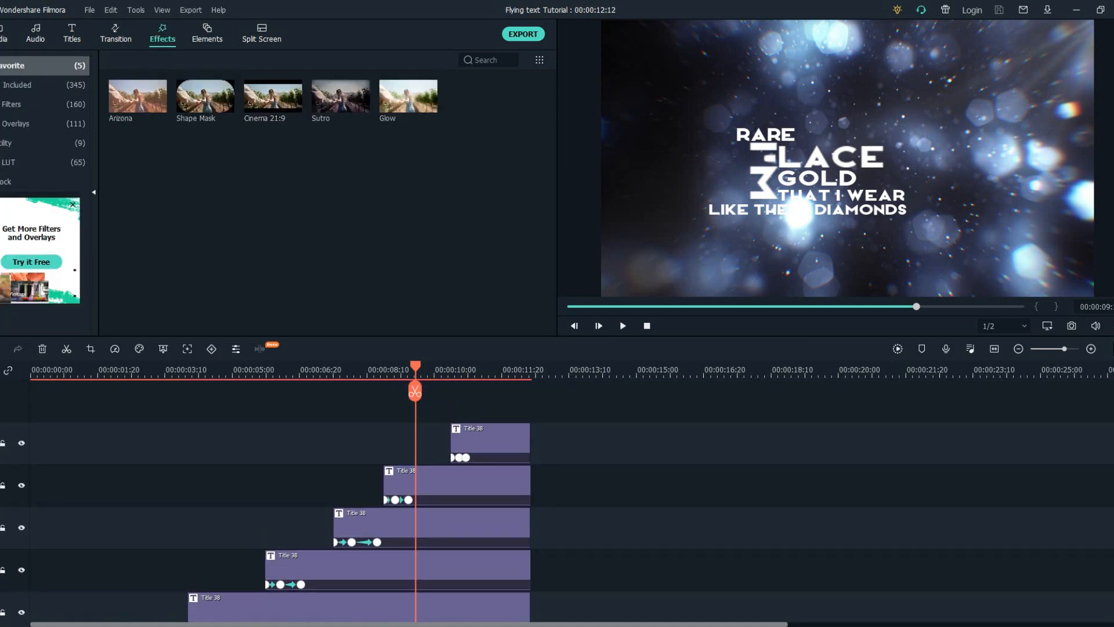
{"action": "left_click_drag", "start_coordinate": [272, 97], "coordinate": [36, 402]}
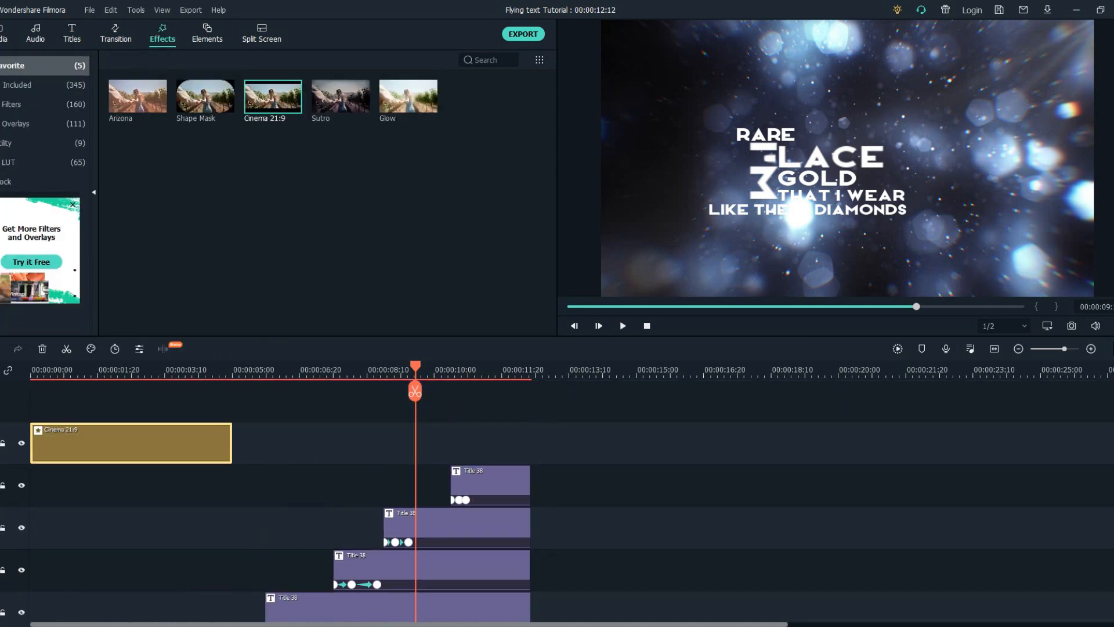
{"action": "left_click_drag", "start_coordinate": [231, 443], "coordinate": [530, 447]}
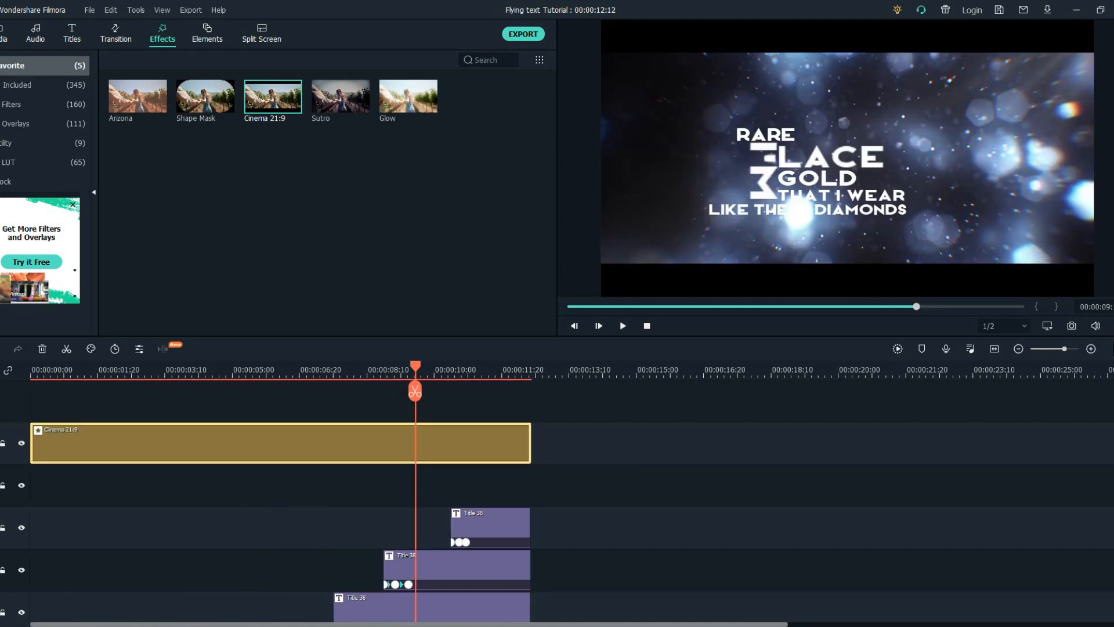
Add the Game 06 LUT on the track below Cinema 21:9 and extend it to the end of the project
{"action": "left_click", "coordinate": [4, 33]}
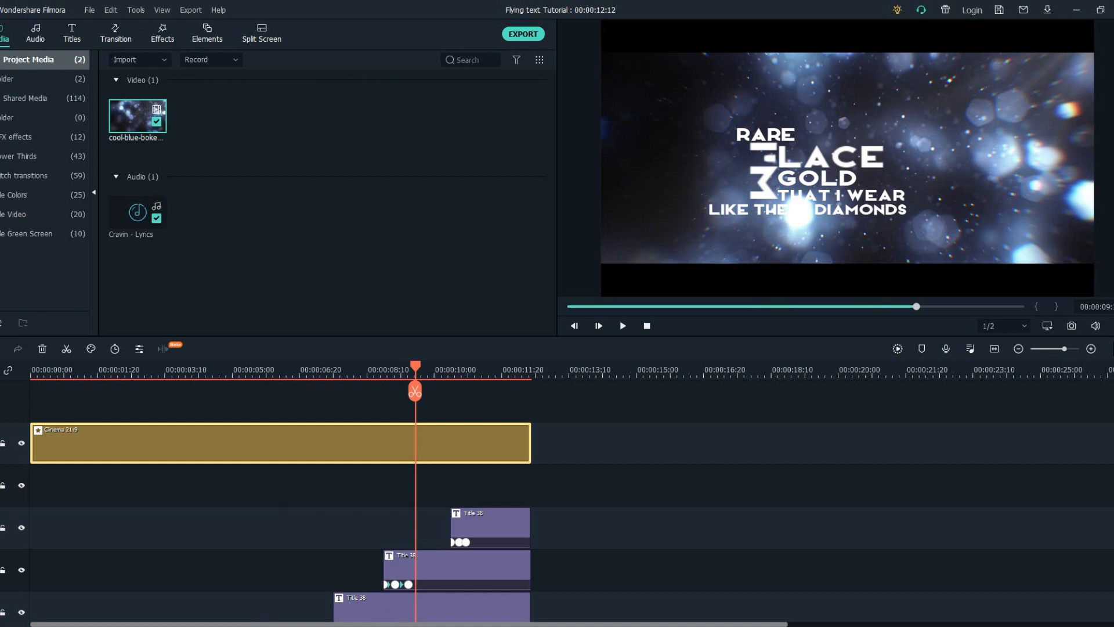
{"action": "left_click", "coordinate": [163, 34]}
{"action": "left_click", "coordinate": [44, 143]}
{"action": "left_click", "coordinate": [44, 162]}
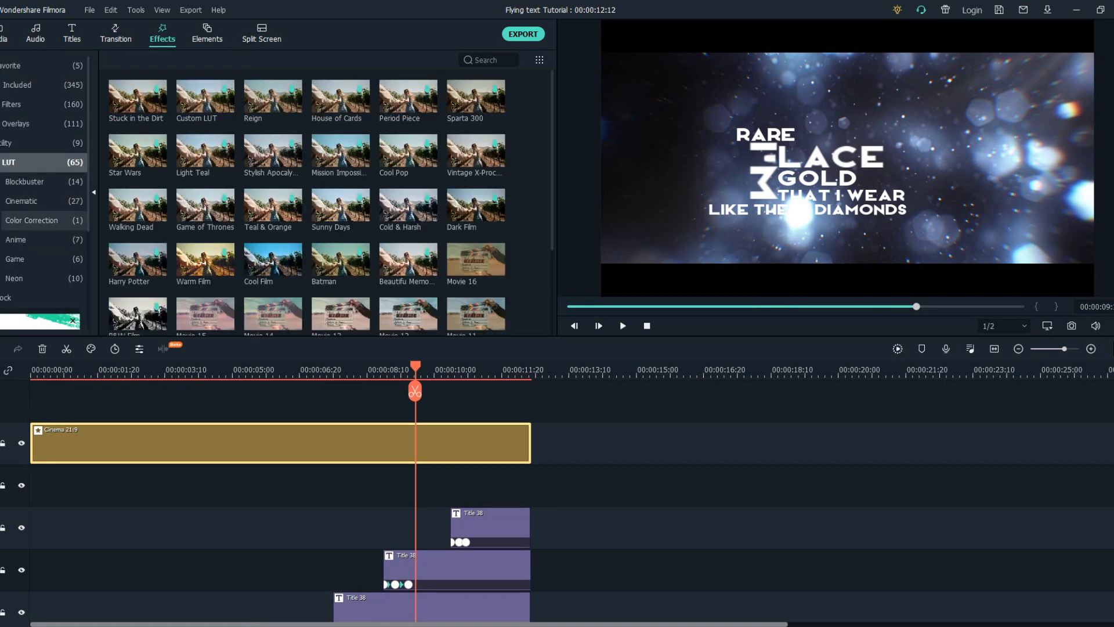
{"action": "left_click", "coordinate": [44, 260]}
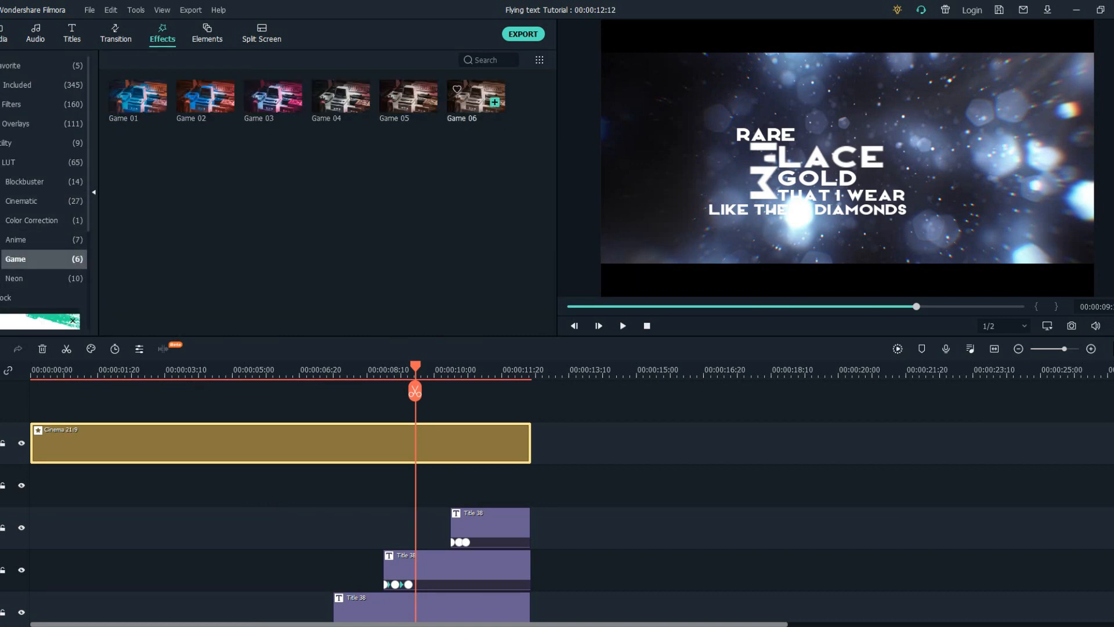
{"action": "left_click_drag", "start_coordinate": [475, 96], "coordinate": [43, 485]}
{"action": "left_click_drag", "start_coordinate": [232, 485], "coordinate": [531, 485]}
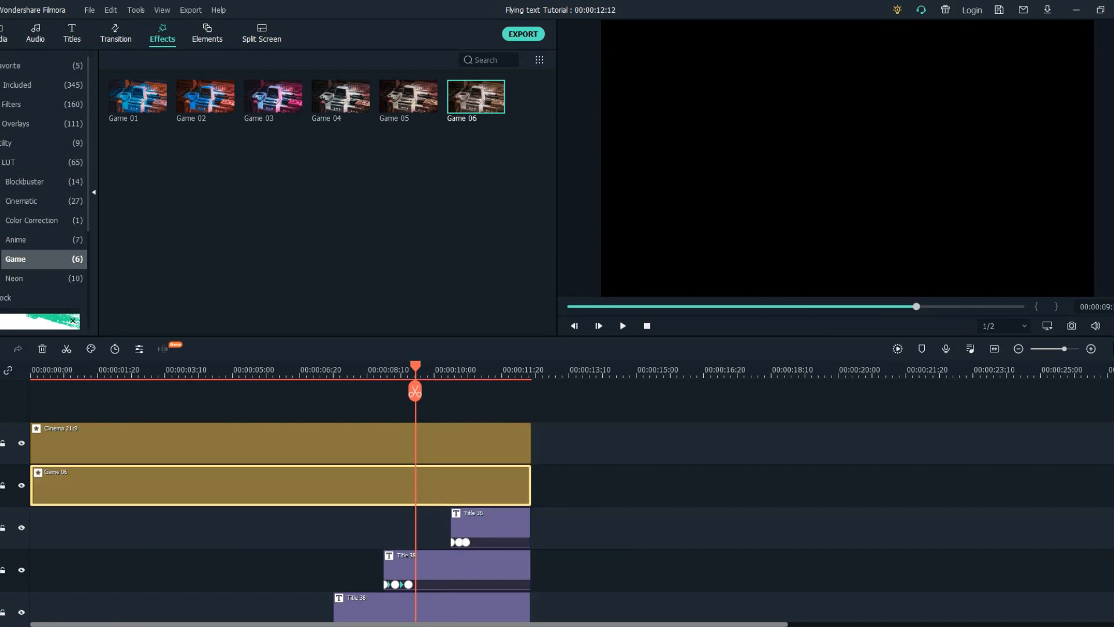
Set the opacity of the first bokeh background clip to 80%
{"action": "scroll", "coordinate": [557, 501], "scroll_direction": "down", "scroll_amount": 5}
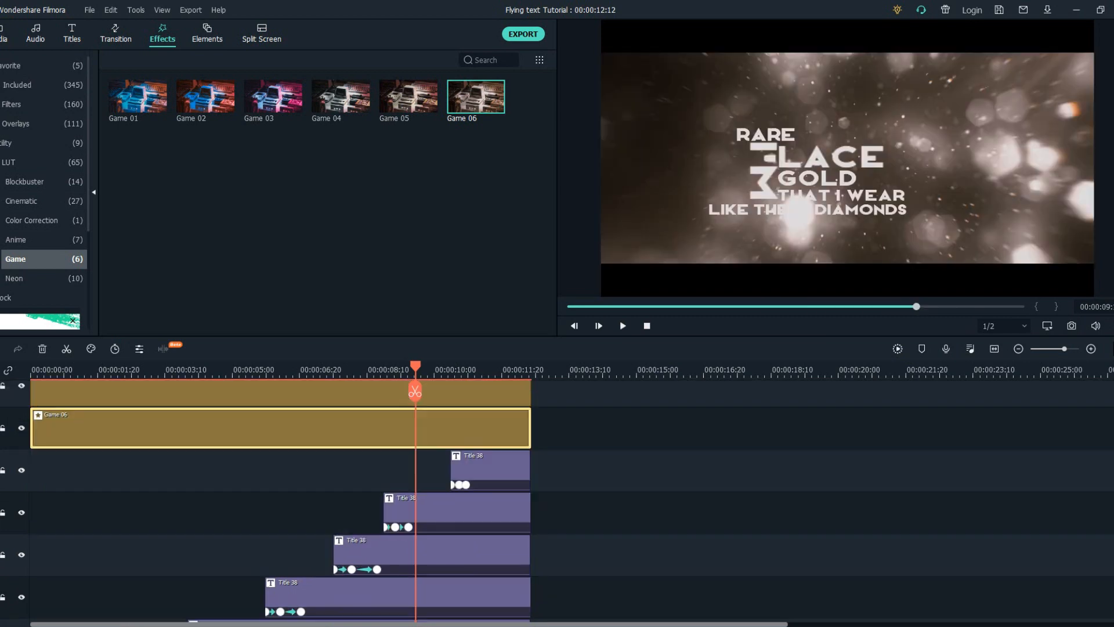
{"action": "double_click", "coordinate": [232, 527]}
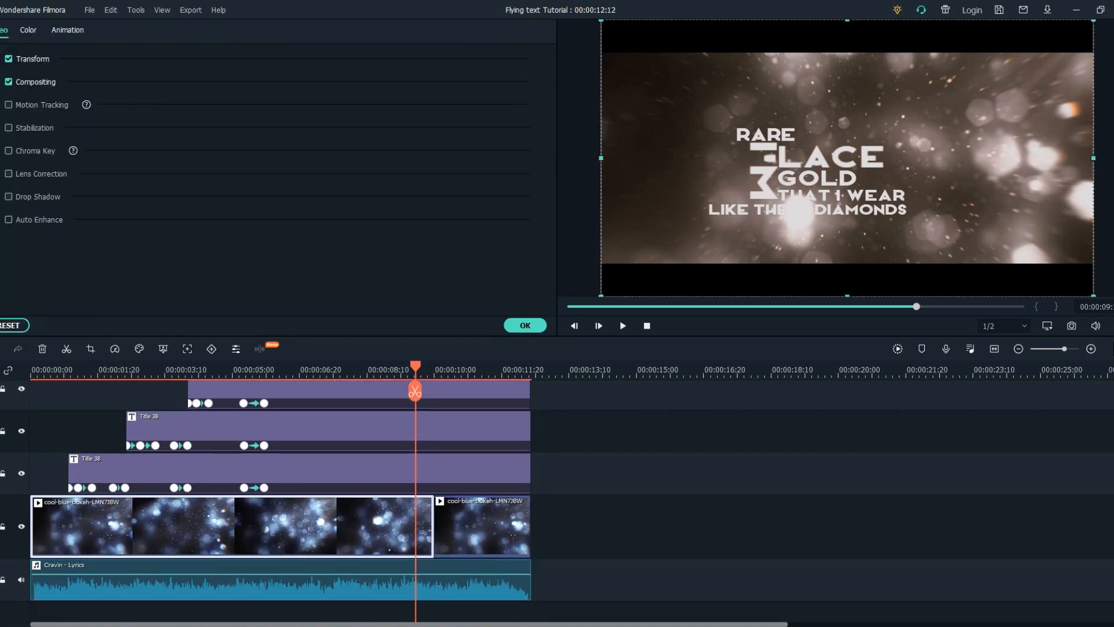
{"action": "left_click", "coordinate": [36, 81]}
{"action": "left_click", "coordinate": [395, 140]}
{"action": "type", "text": "80"}
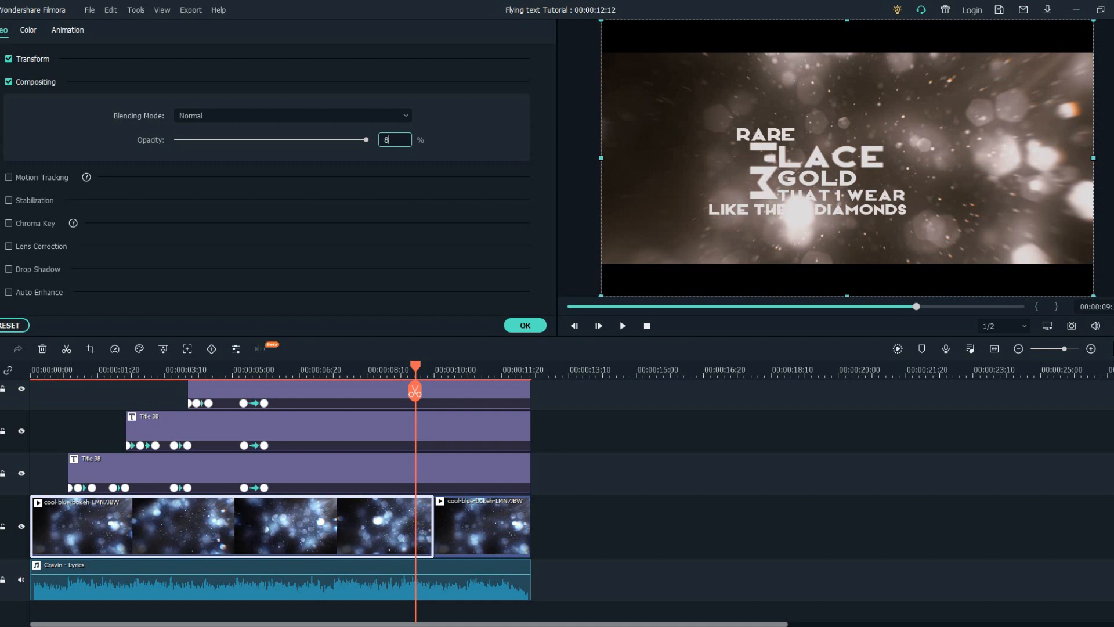
{"action": "key", "text": "Return"}
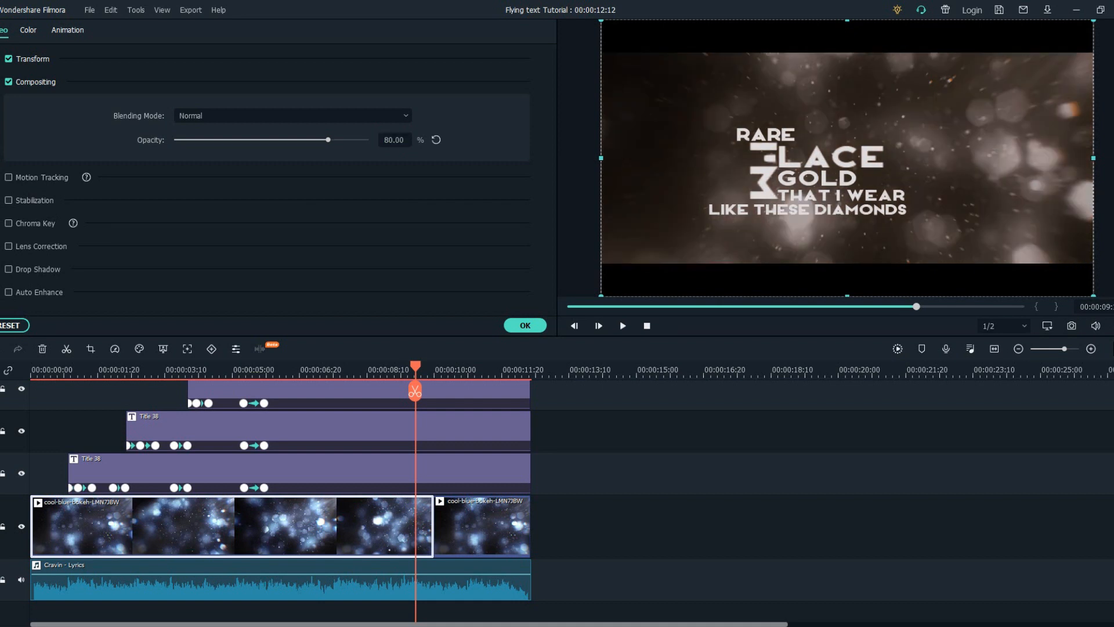
Set the second bokeh background clip's opacity to 80%, accept the settings and save the project
{"action": "left_click", "coordinate": [482, 526]}
{"action": "left_click", "coordinate": [395, 139]}
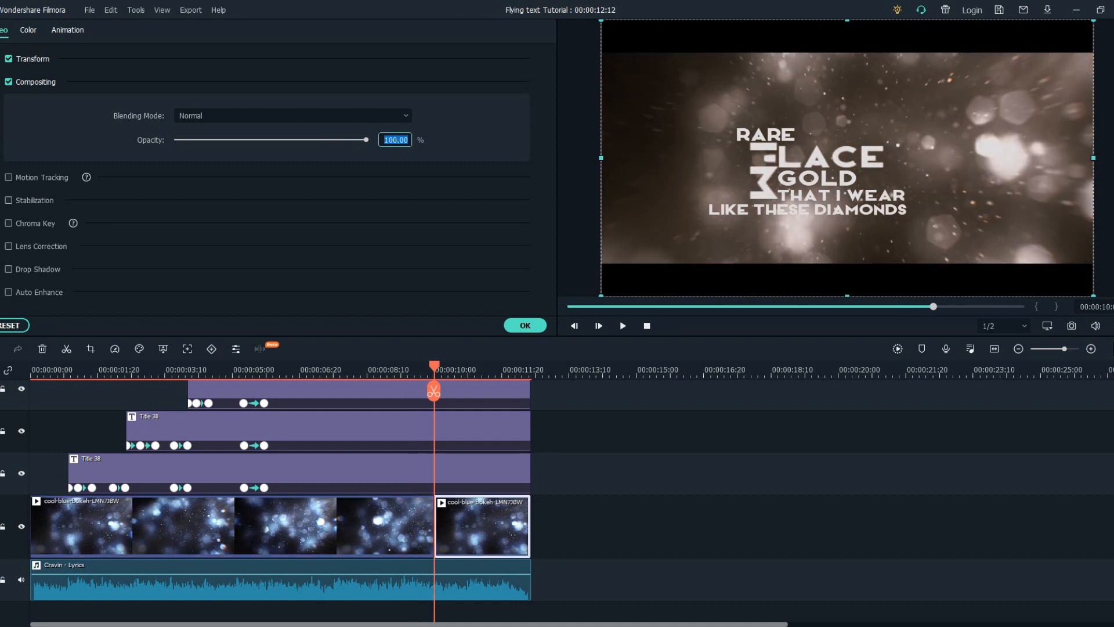
{"action": "type", "text": "80"}
{"action": "key", "text": "Return"}
{"action": "left_click", "coordinate": [525, 326]}
{"action": "key", "text": "ctrl+s"}
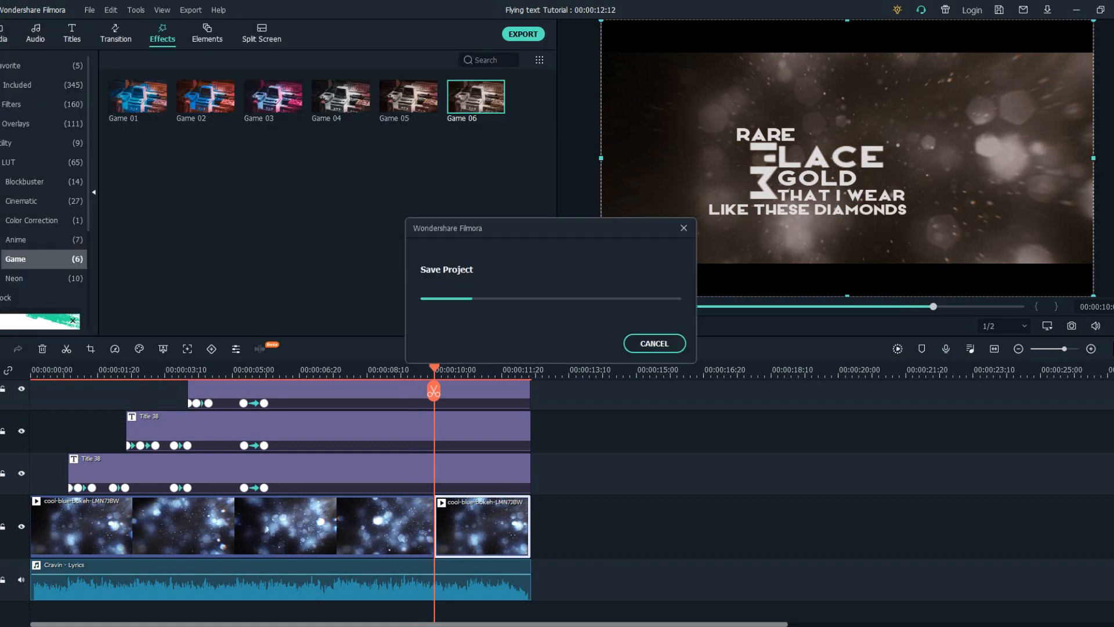